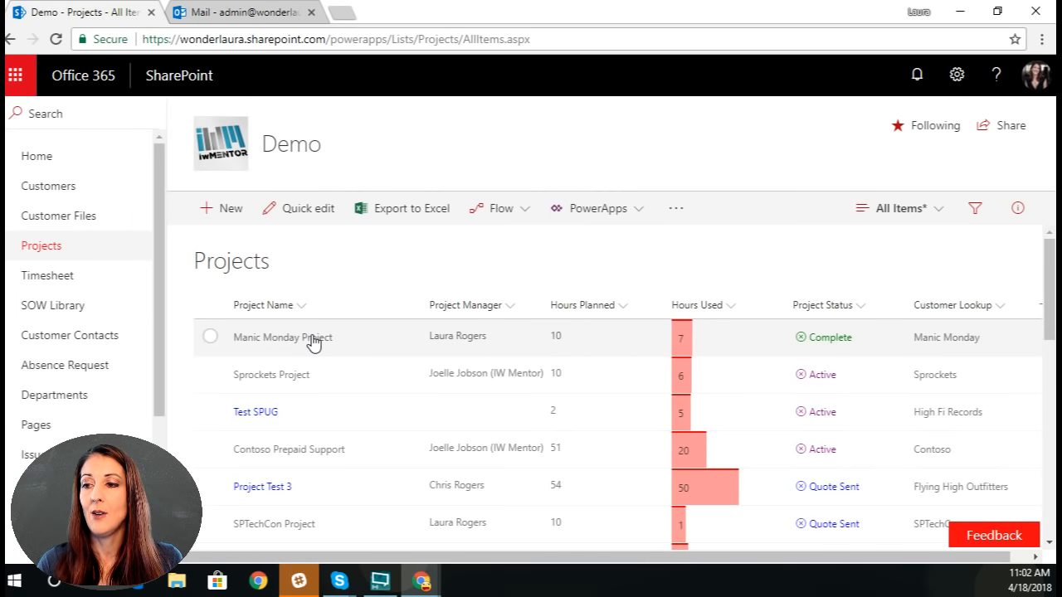
# Step: Open the Projects list's form for customization in PowerApps
pyautogui.click(616, 210)
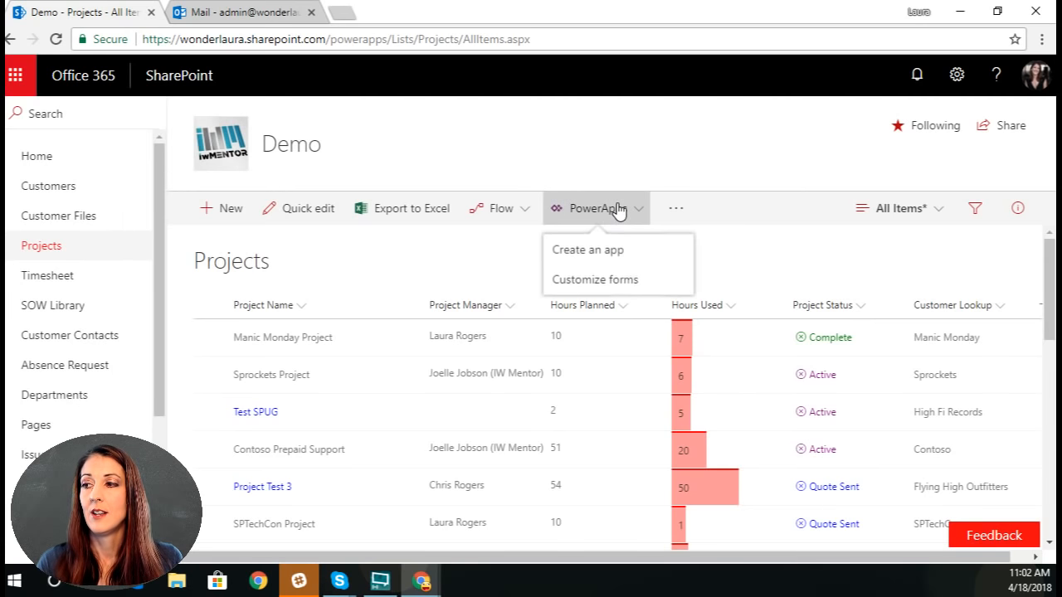
pyautogui.click(601, 280)
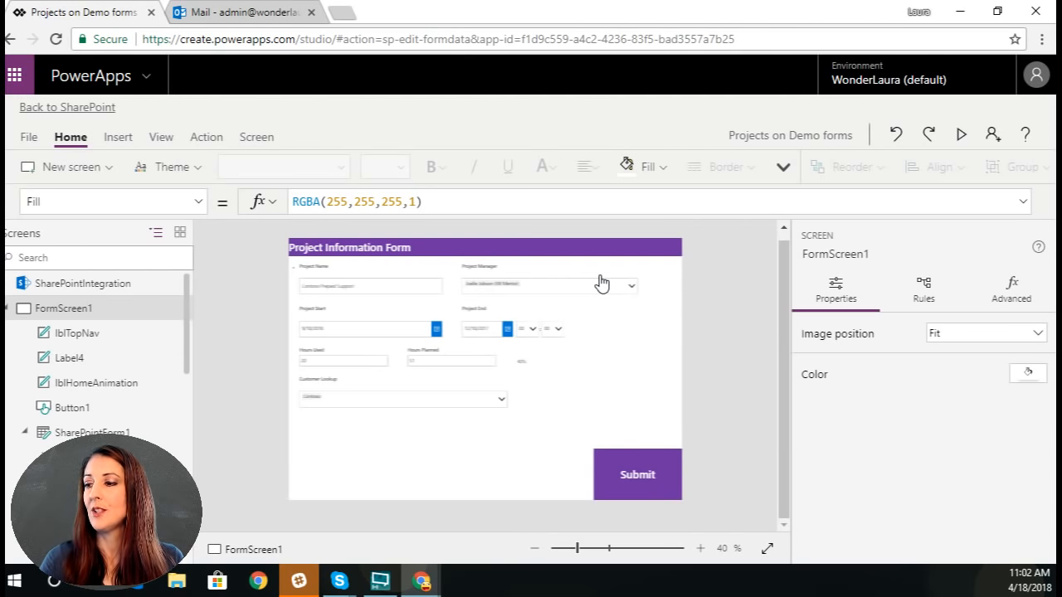
pyautogui.click(699, 548)
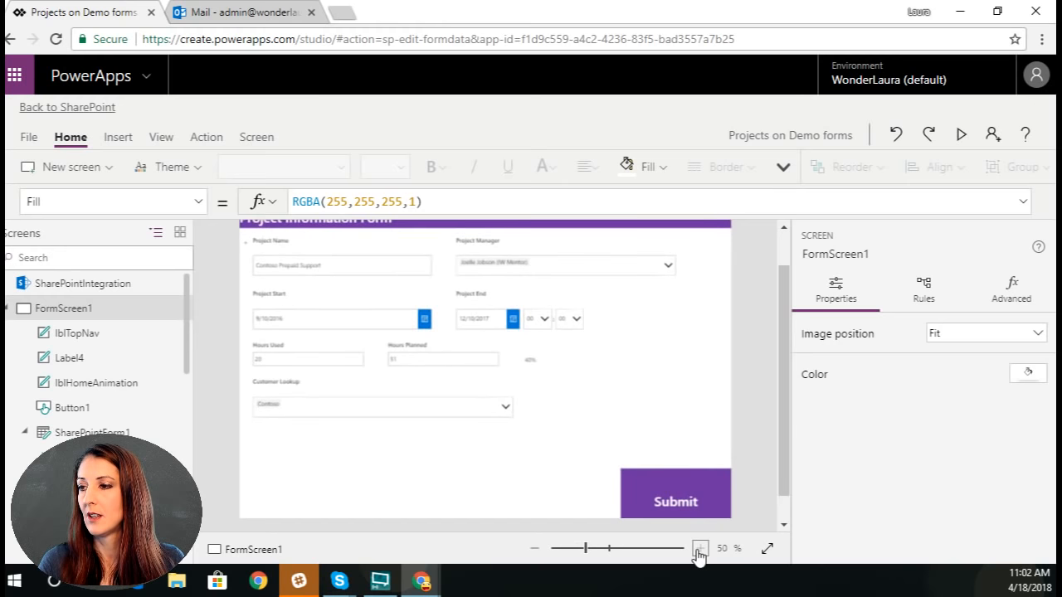
pyautogui.click(699, 549)
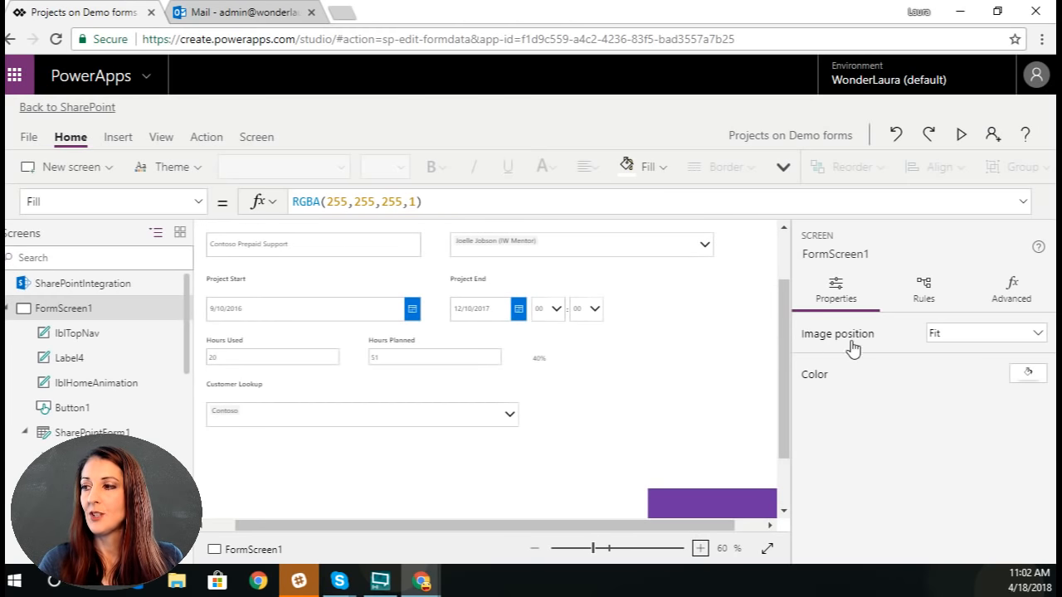
# Step: Add the Project Status field to the Projects form, SharePointForm1
pyautogui.click(400, 486)
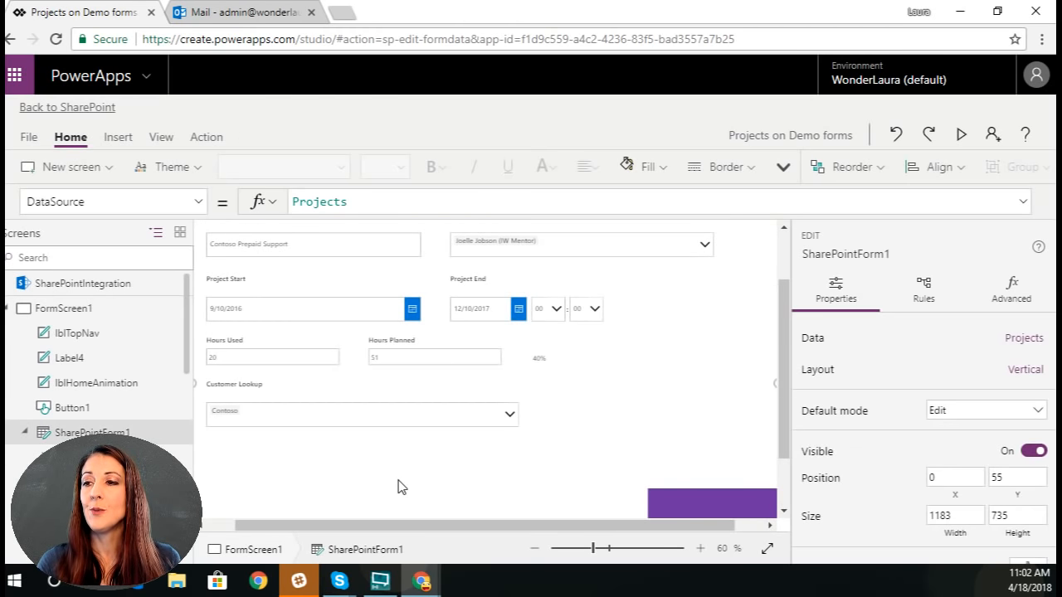
pyautogui.click(700, 549)
pyautogui.moveTo(607, 528); pyautogui.dragTo(502, 526)
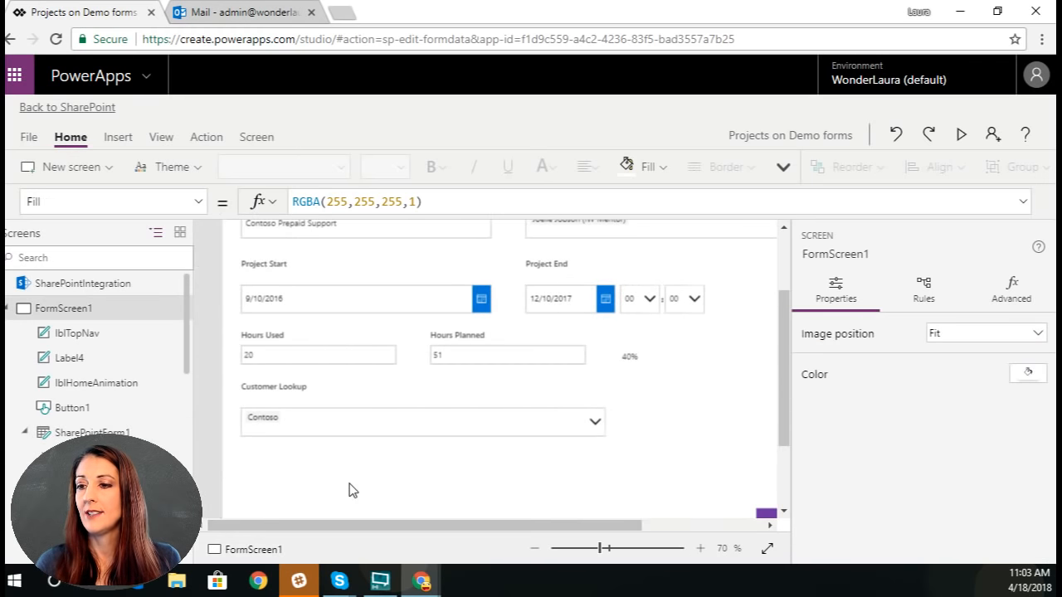
pyautogui.click(348, 491)
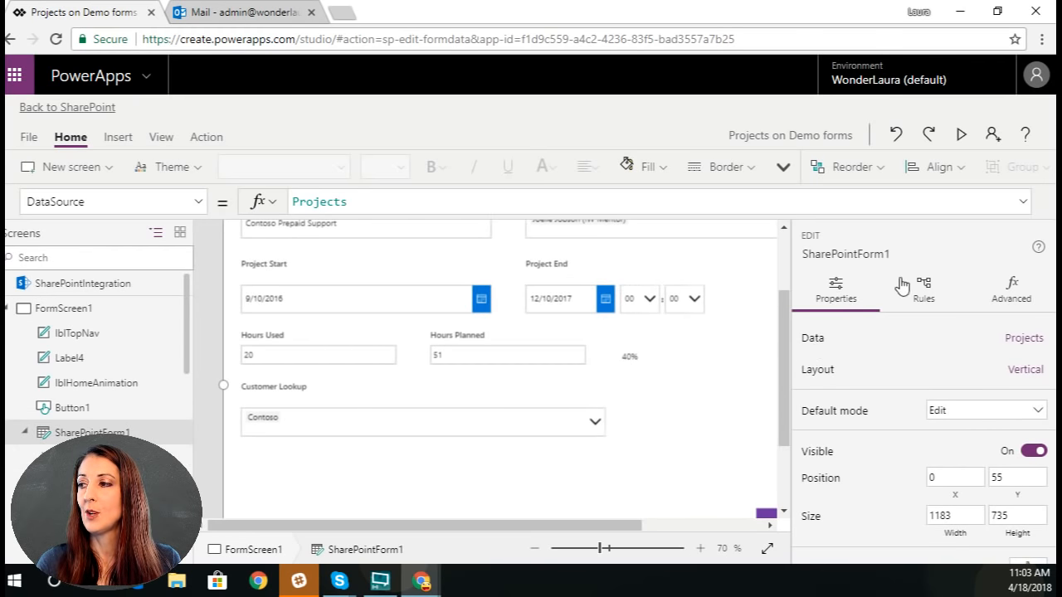
pyautogui.click(1024, 337)
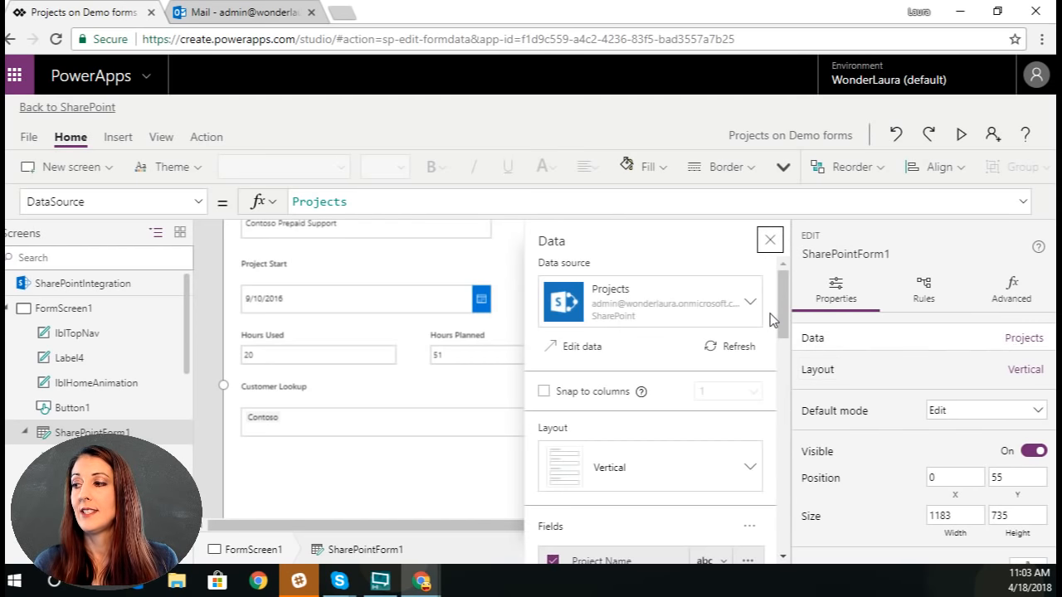
pyautogui.moveTo(780, 320); pyautogui.dragTo(781, 395)
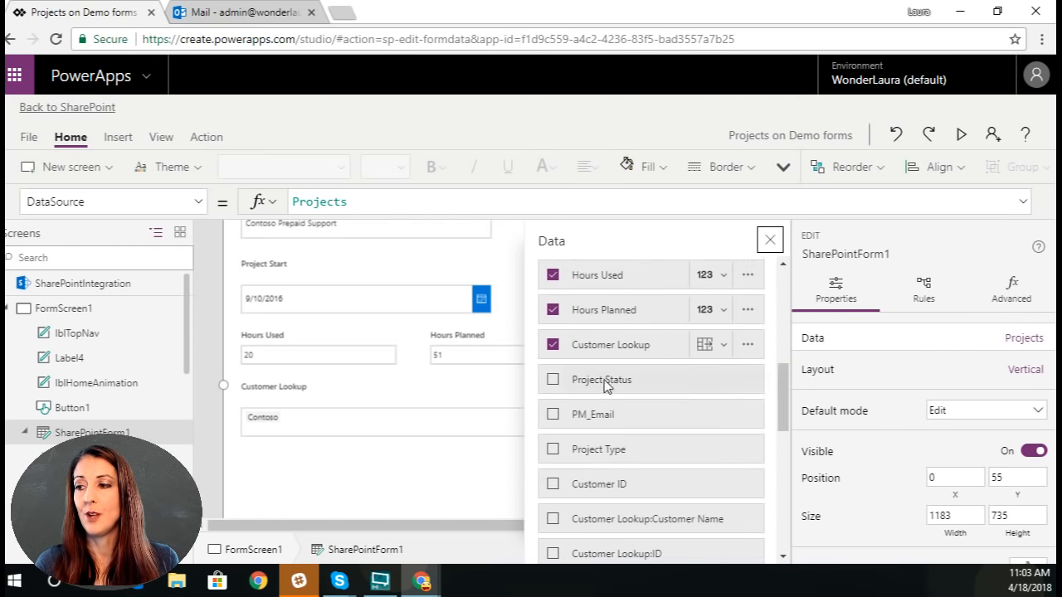
pyautogui.click(553, 379)
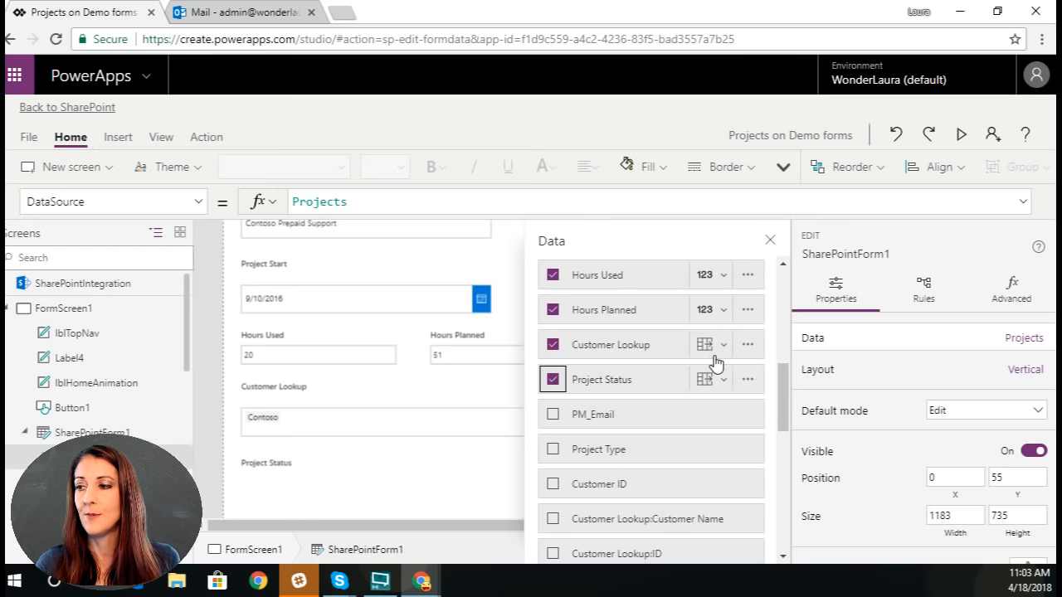
pyautogui.click(770, 241)
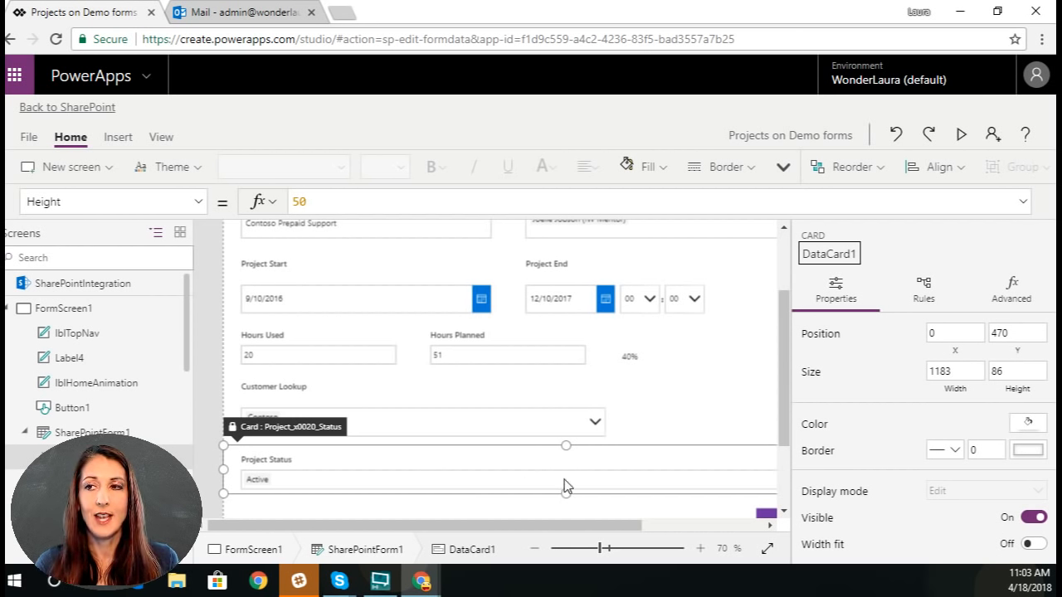
# Step: Open the PowerApps test site in a new browser tab and go to its Projects list
pyautogui.click(345, 12)
pyautogui.write('wonderlaura.sharepoint.com')
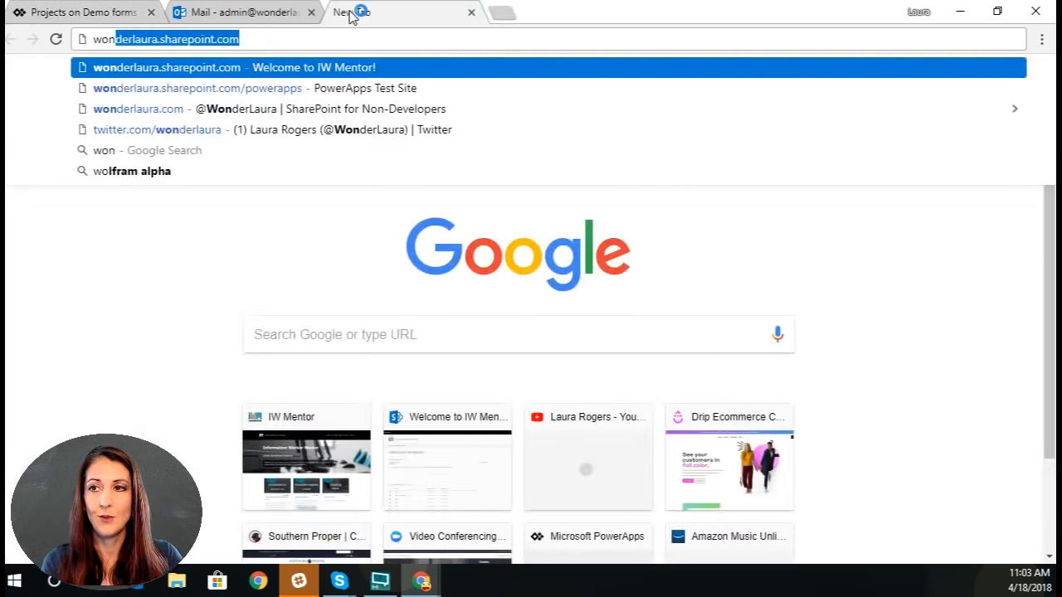
pyautogui.click(368, 89)
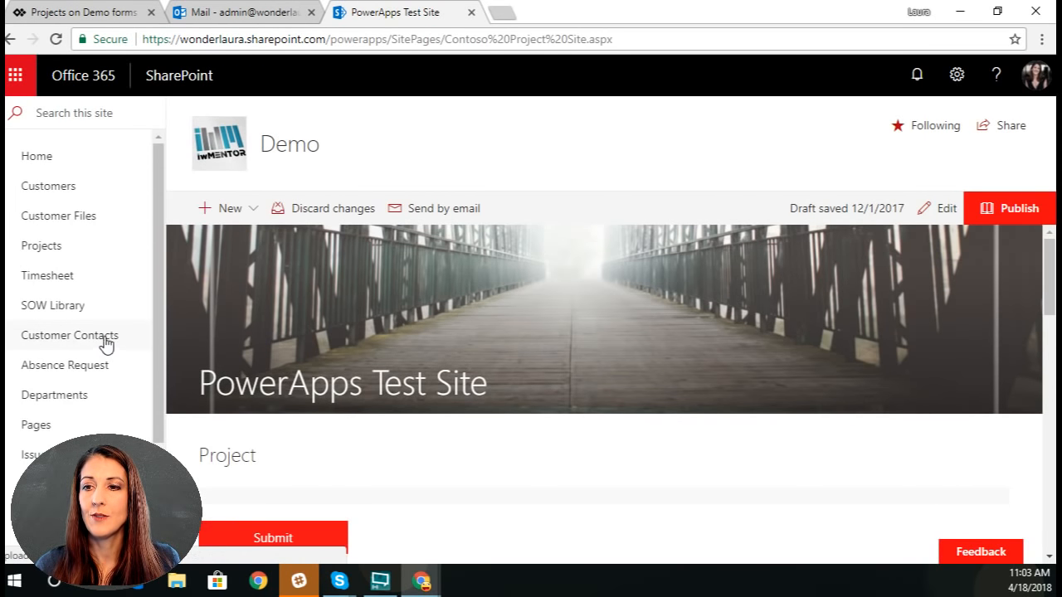
pyautogui.click(56, 246)
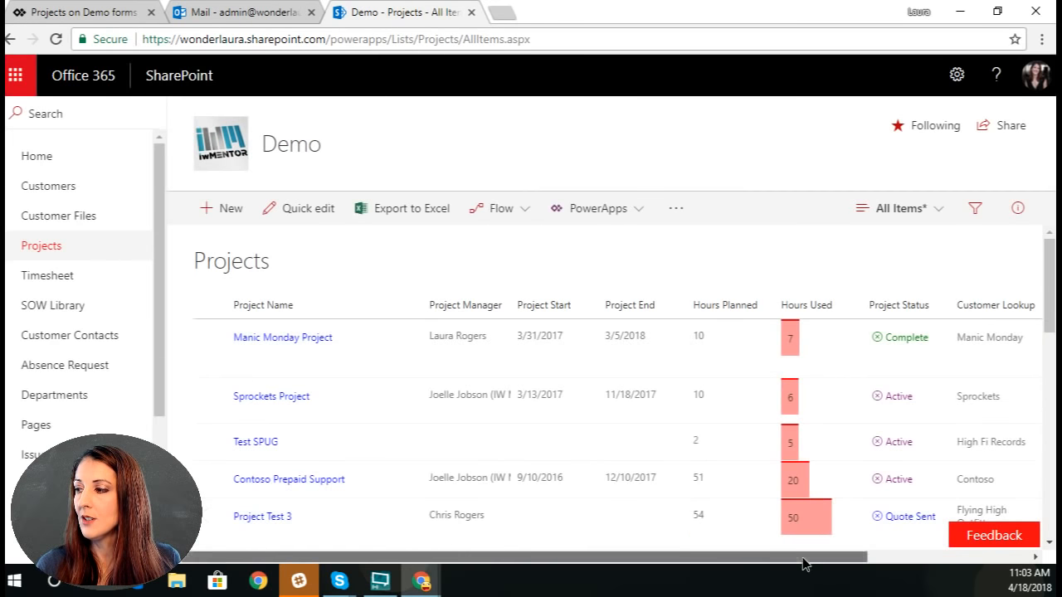
pyautogui.moveTo(805, 562); pyautogui.dragTo(774, 558)
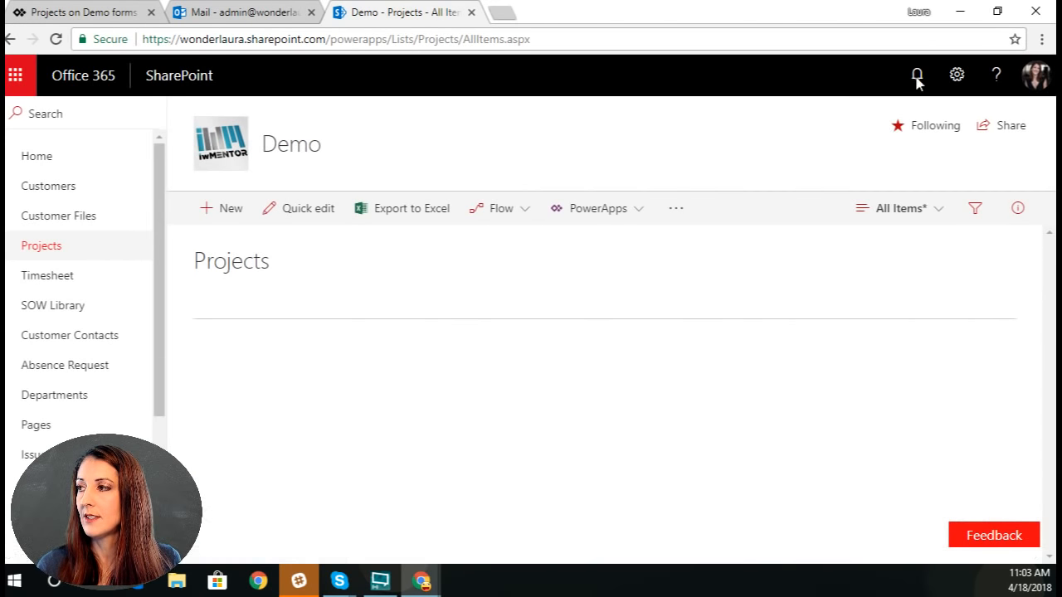
# Step: Open the Projects list settings and examine the choices defined for the Project Status column
pyautogui.click(956, 75)
pyautogui.click(880, 271)
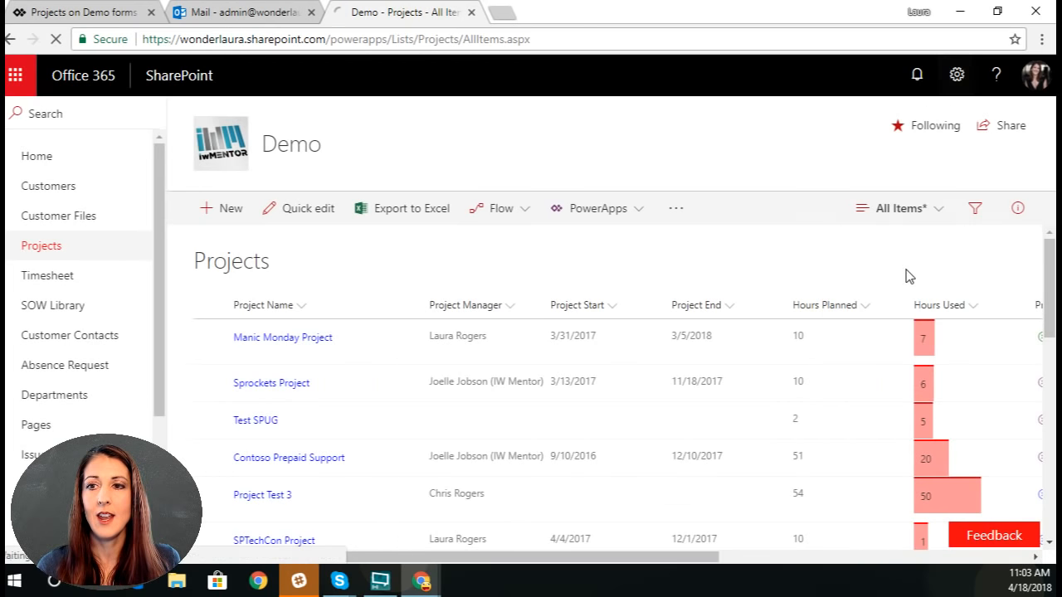
pyautogui.scroll(-3, 448, 357)
pyautogui.scroll(-4, 425, 388)
pyautogui.scroll(1, 427, 379)
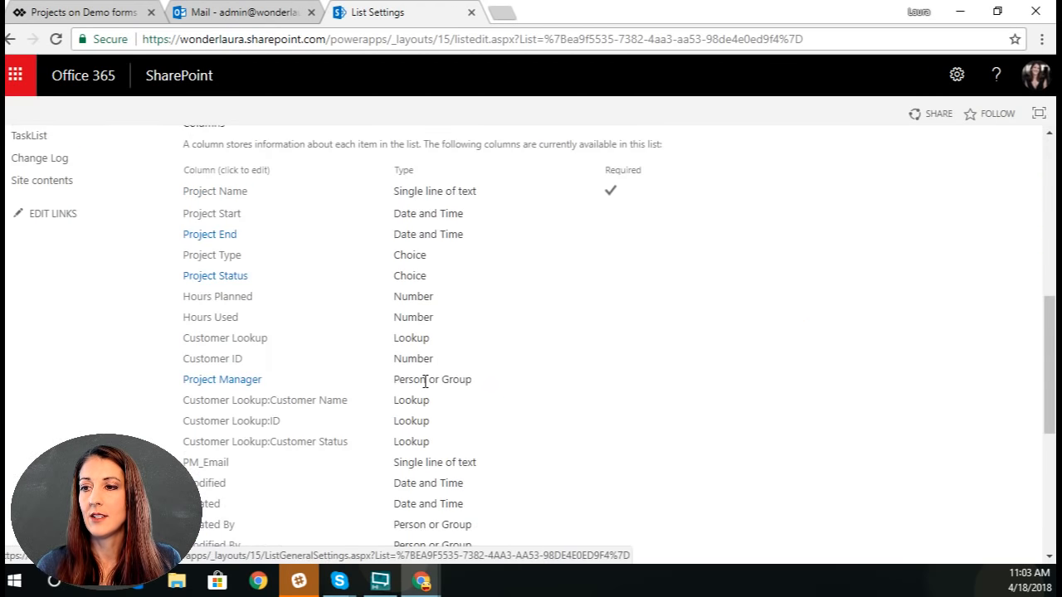
pyautogui.click(207, 277)
pyautogui.scroll(-2, 676, 397)
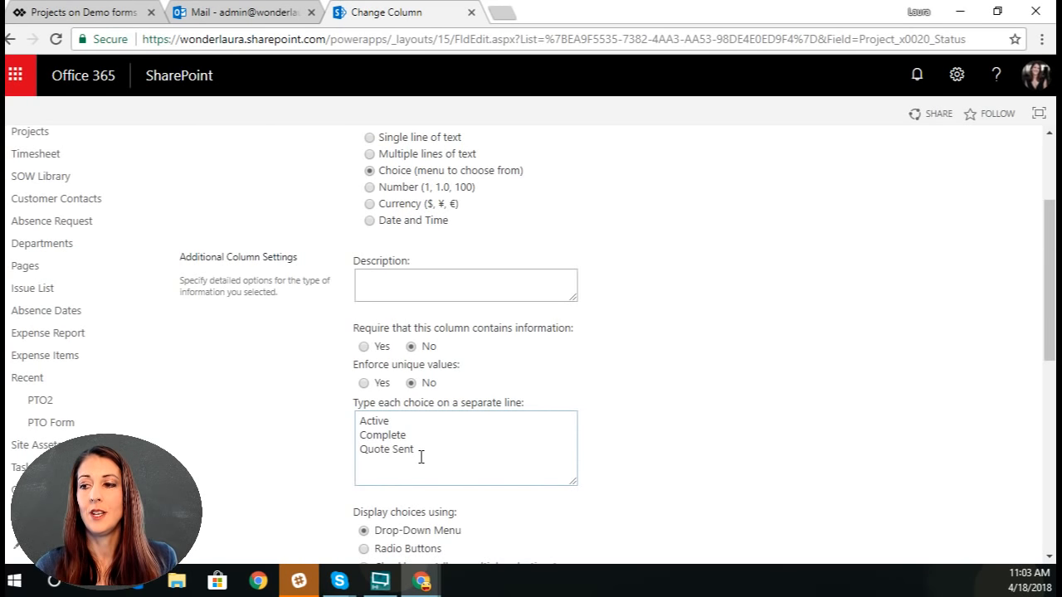
# Step: Return to the PowerApps form and unlock the Project Status card so its properties can be changed
pyautogui.click(91, 12)
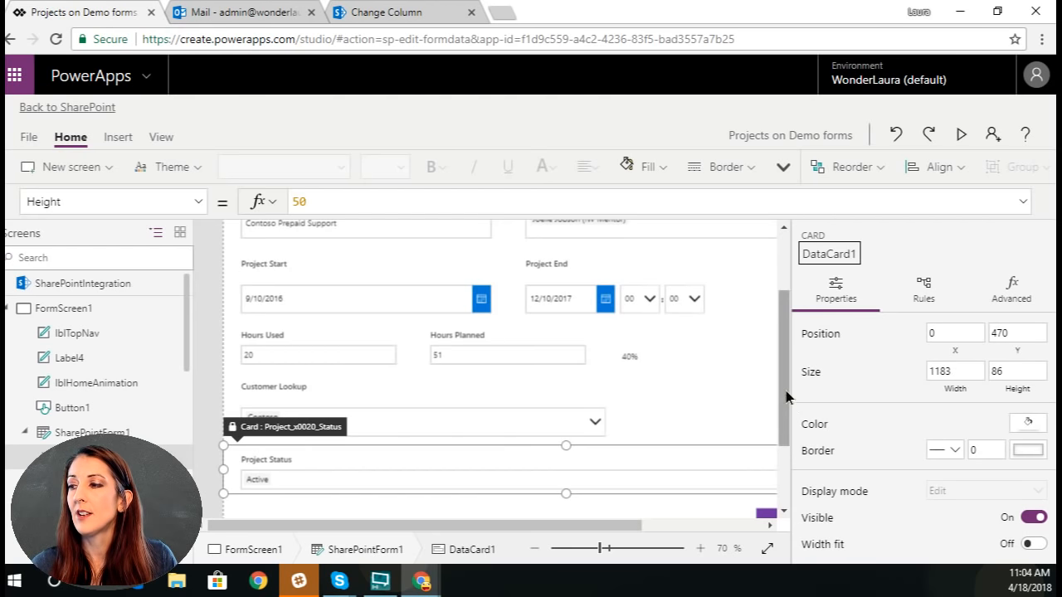
pyautogui.moveTo(786, 394); pyautogui.dragTo(784, 433)
pyautogui.click(283, 373)
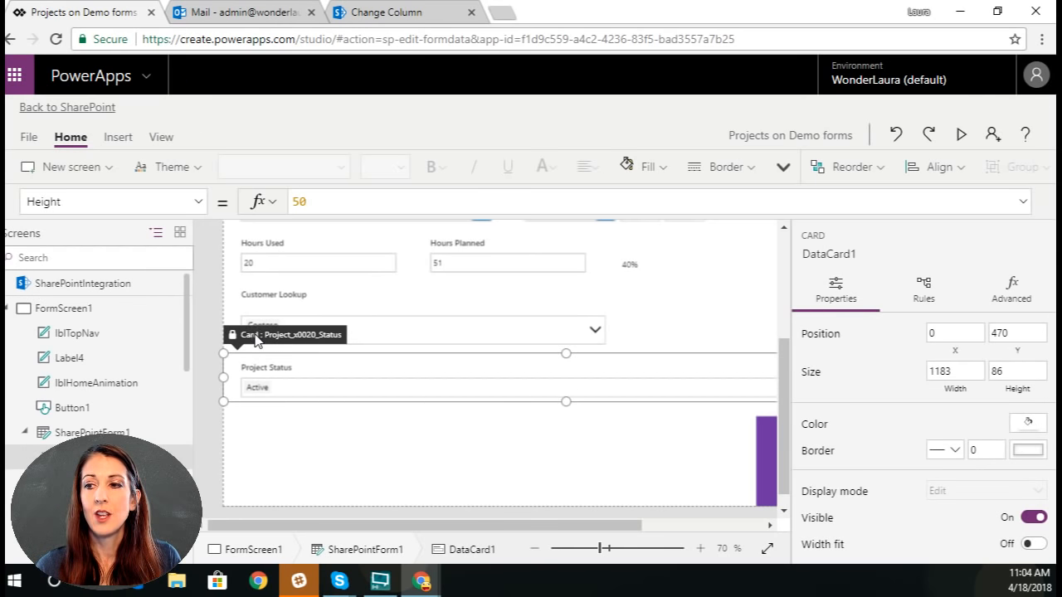
pyautogui.click(1013, 286)
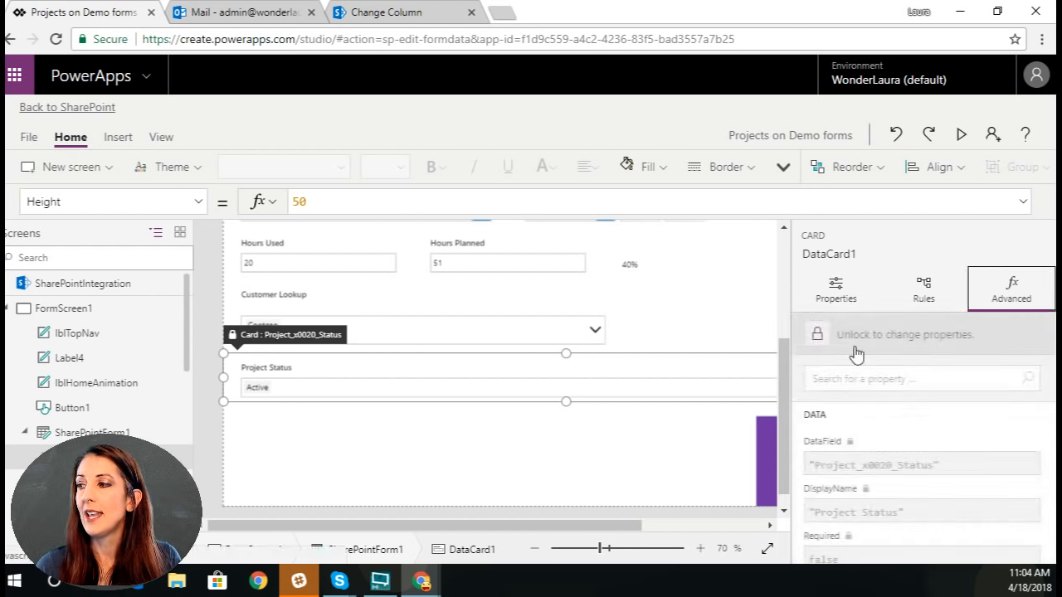
pyautogui.click(817, 336)
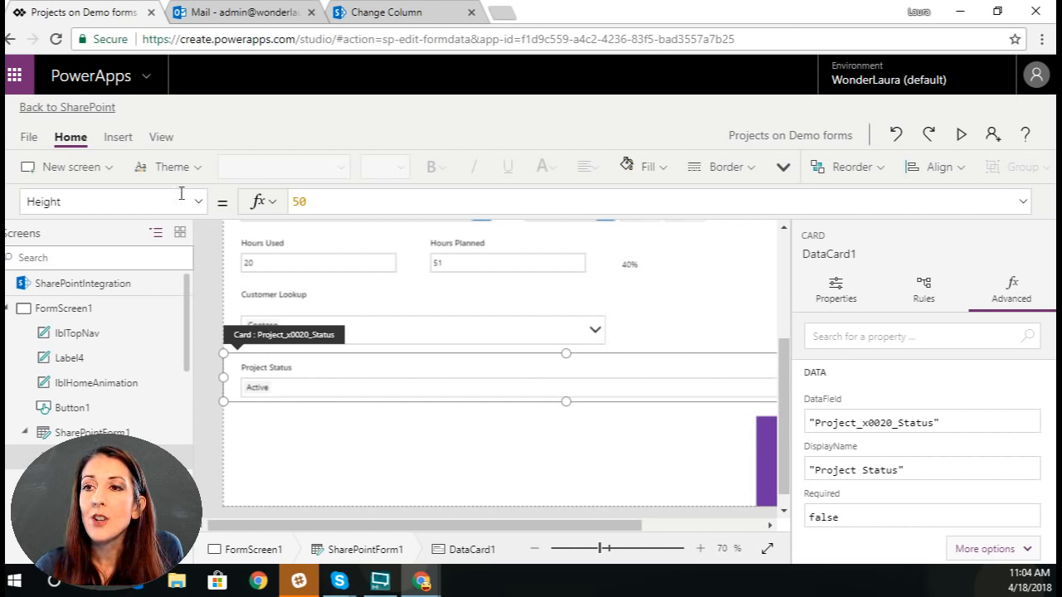
# Step: Insert a label into the Project Status card and place it beside the card's title
pyautogui.click(117, 137)
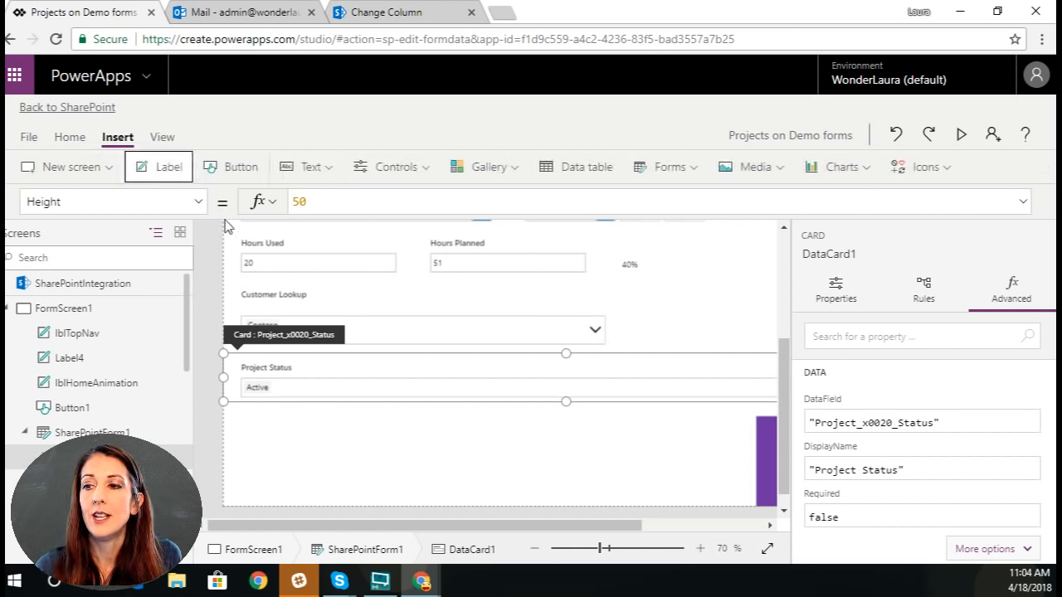
pyautogui.moveTo(346, 374); pyautogui.dragTo(422, 355)
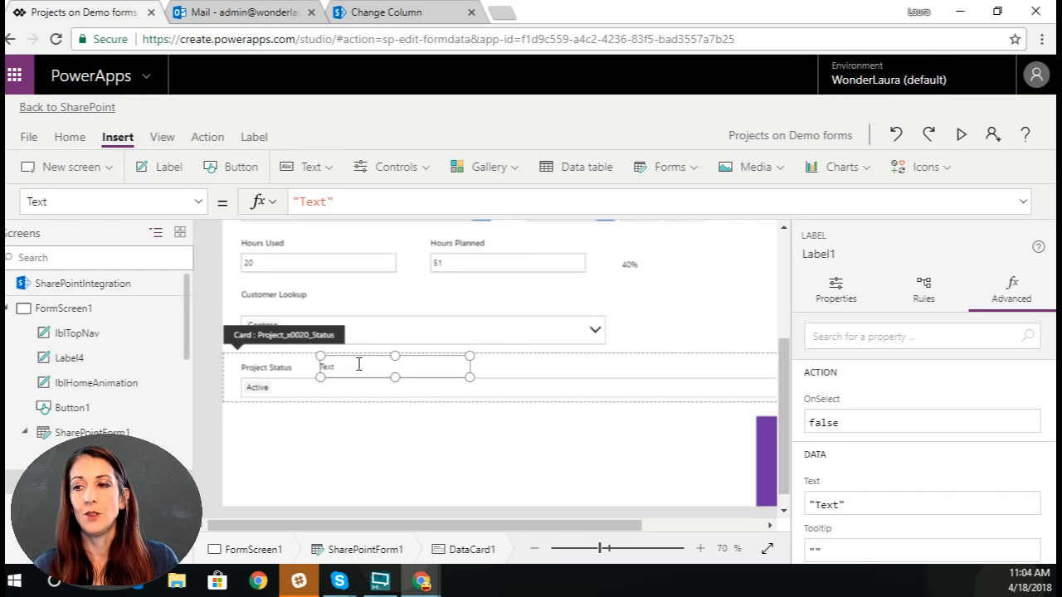
pyautogui.moveTo(361, 358); pyautogui.dragTo(384, 358)
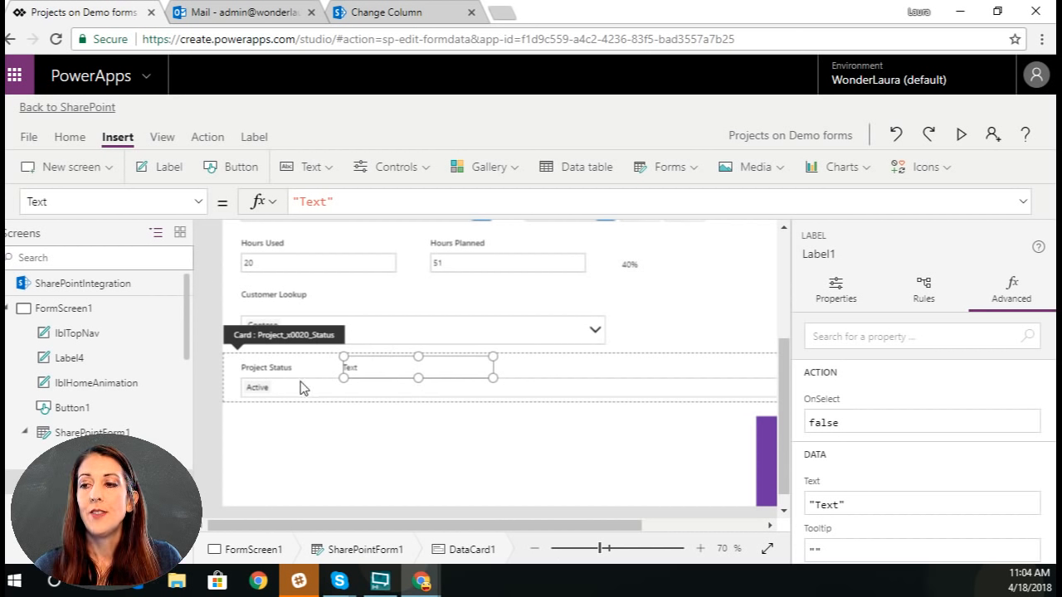
# Step: Replace the Project Status combo box's OnChange value with the start of a formula, UpdateContext({varProjectStatus:
pyautogui.click(306, 398)
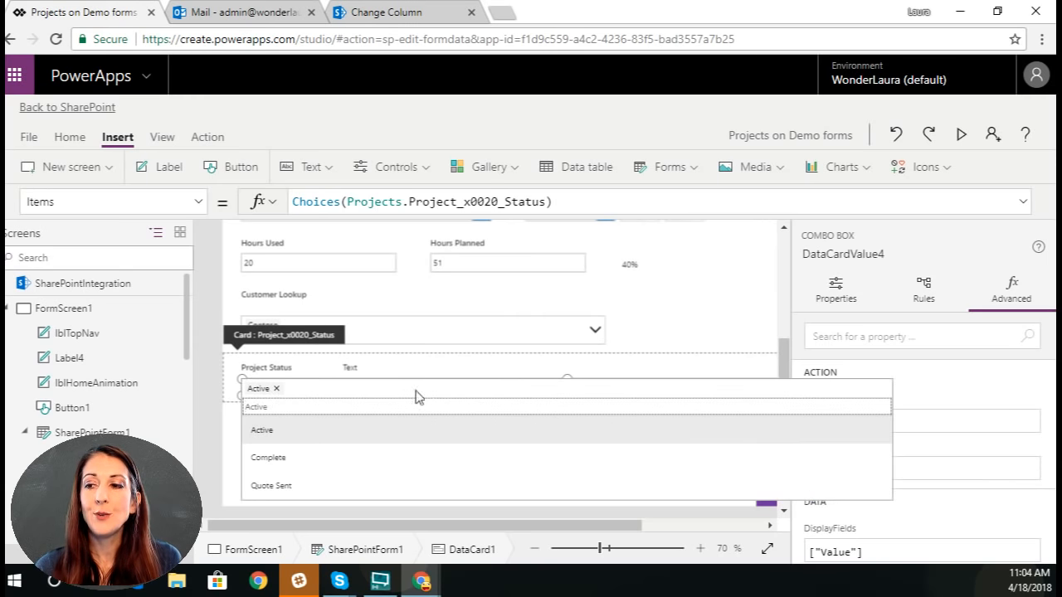
pyautogui.click(198, 201)
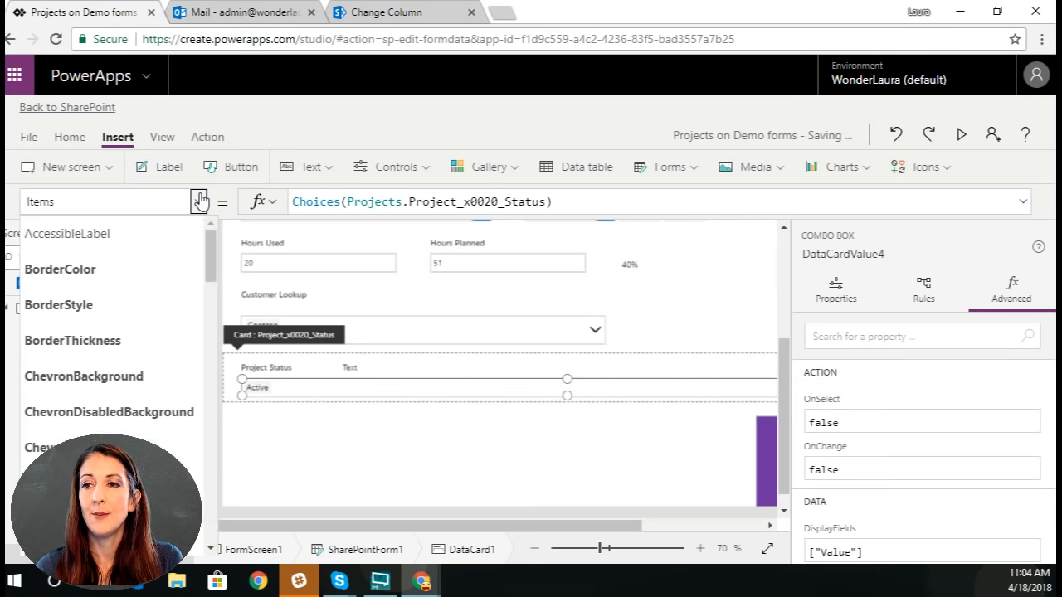
pyautogui.moveTo(212, 239); pyautogui.dragTo(217, 400)
pyautogui.click(51, 348)
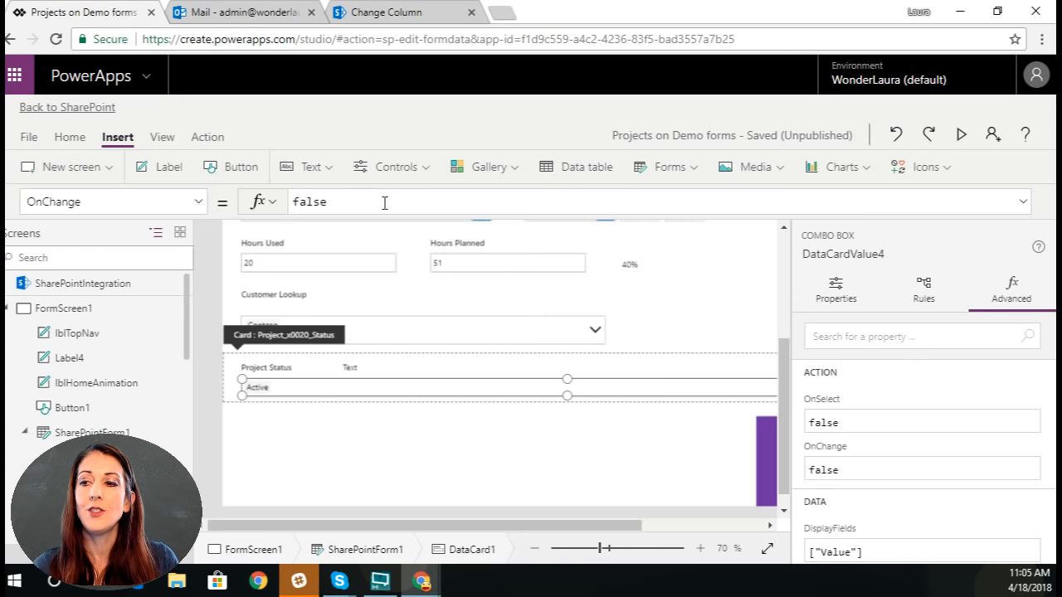
pyautogui.click(350, 207)
pyautogui.moveTo(287, 202); pyautogui.dragTo(473, 200)
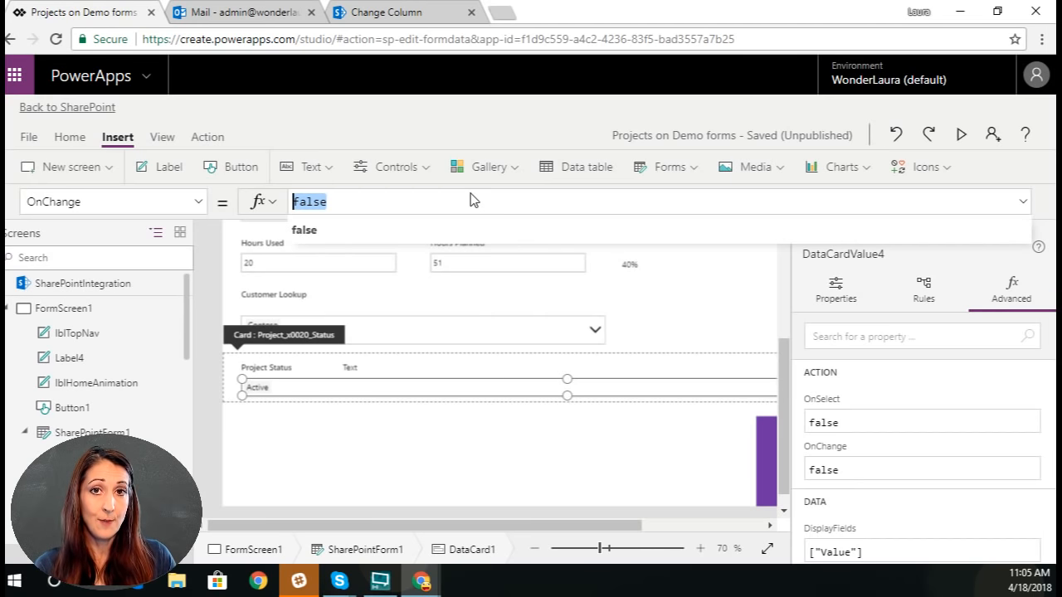
pyautogui.write('Updat')
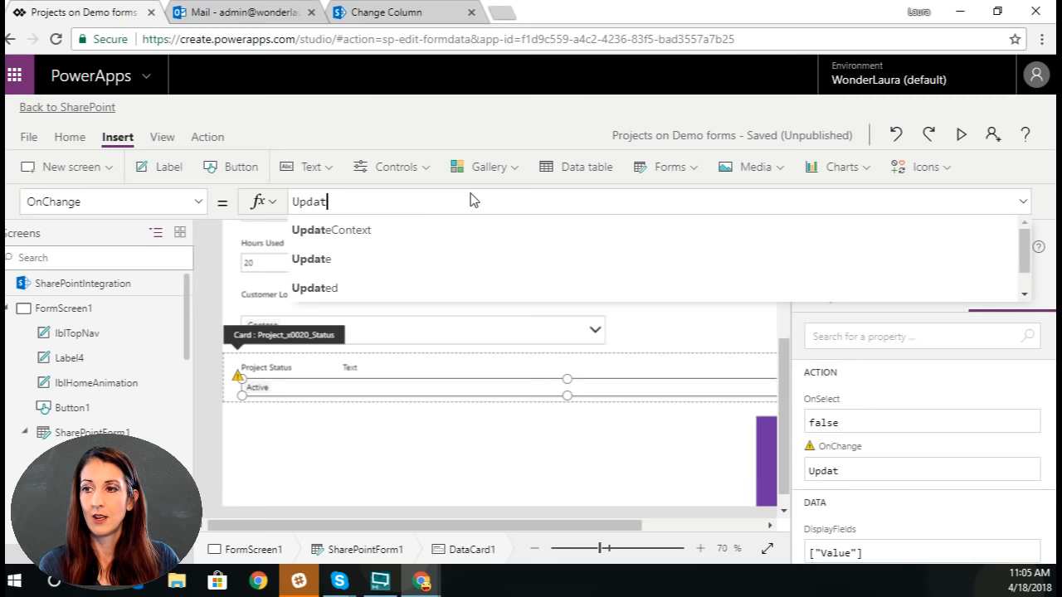
pyautogui.write('eContext({')
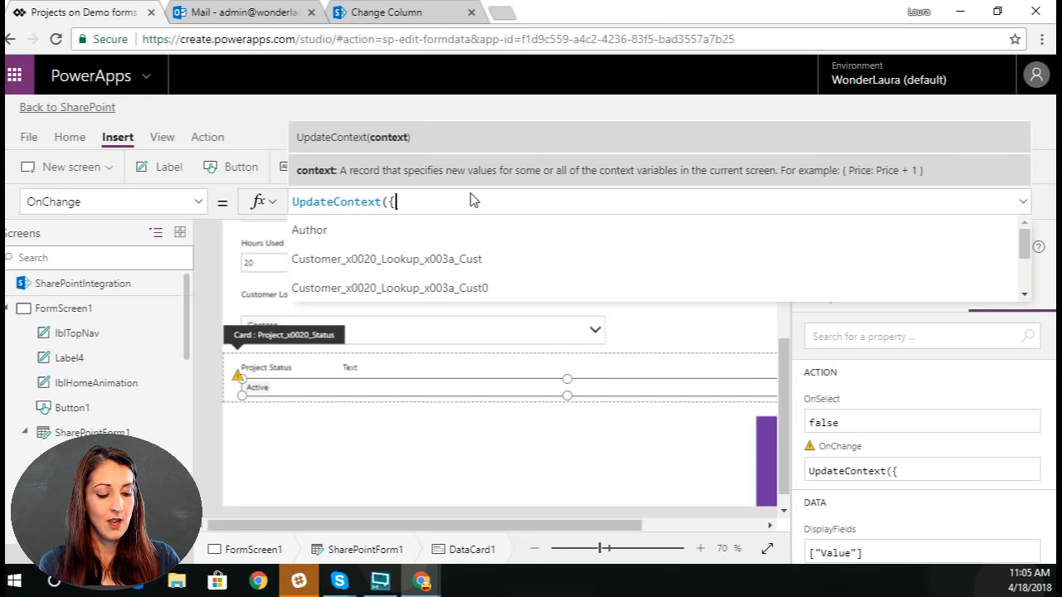
pyautogui.write('varProj')
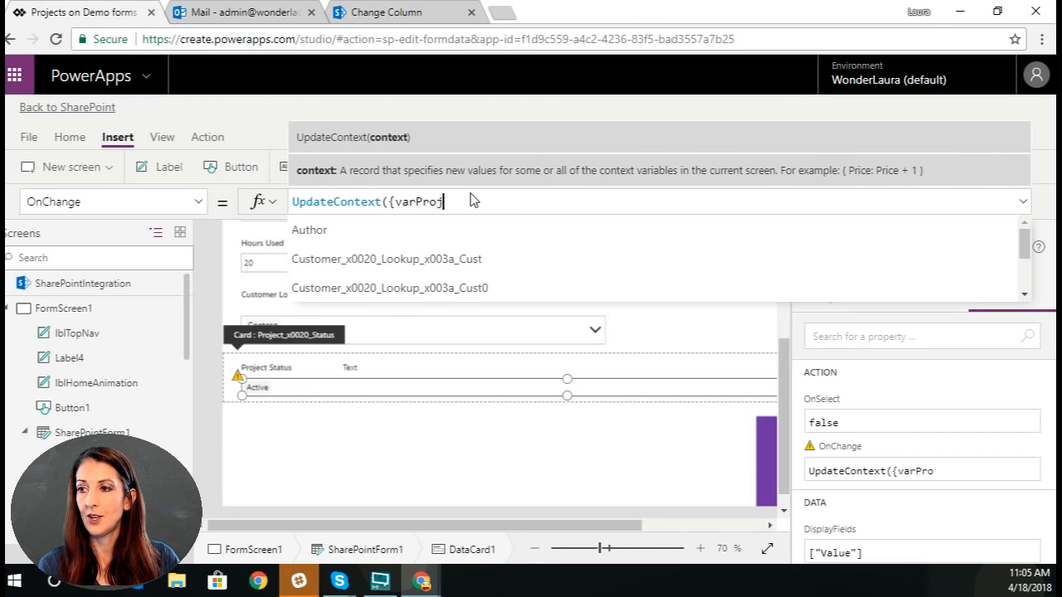
pyautogui.write('ectStatus:')
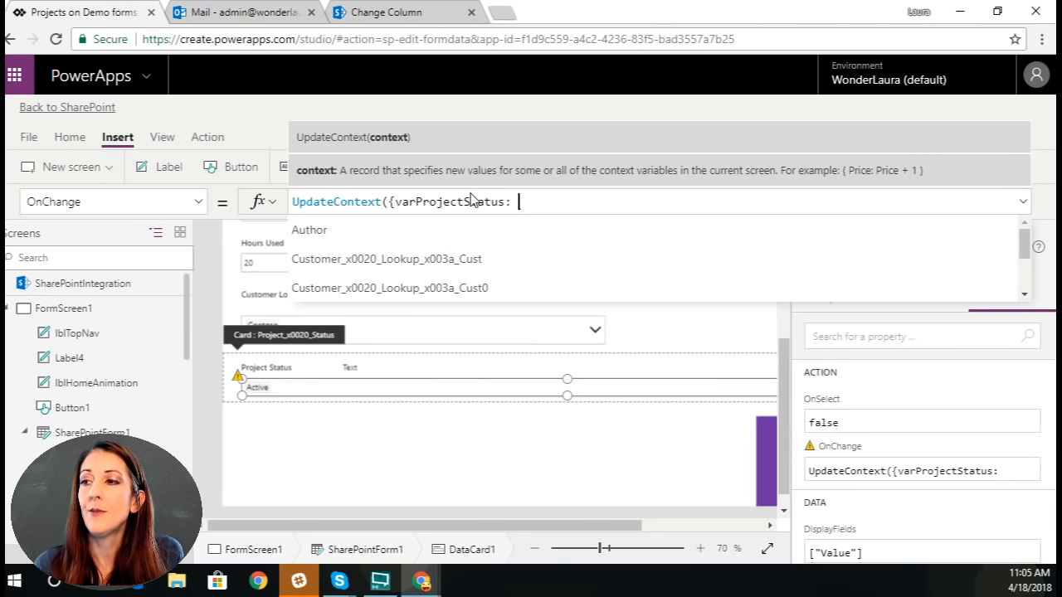
# Step: Rename the Project Status combo box, DataCardValue4, as drpProjectStatus
pyautogui.click(1029, 202)
pyautogui.click(273, 389)
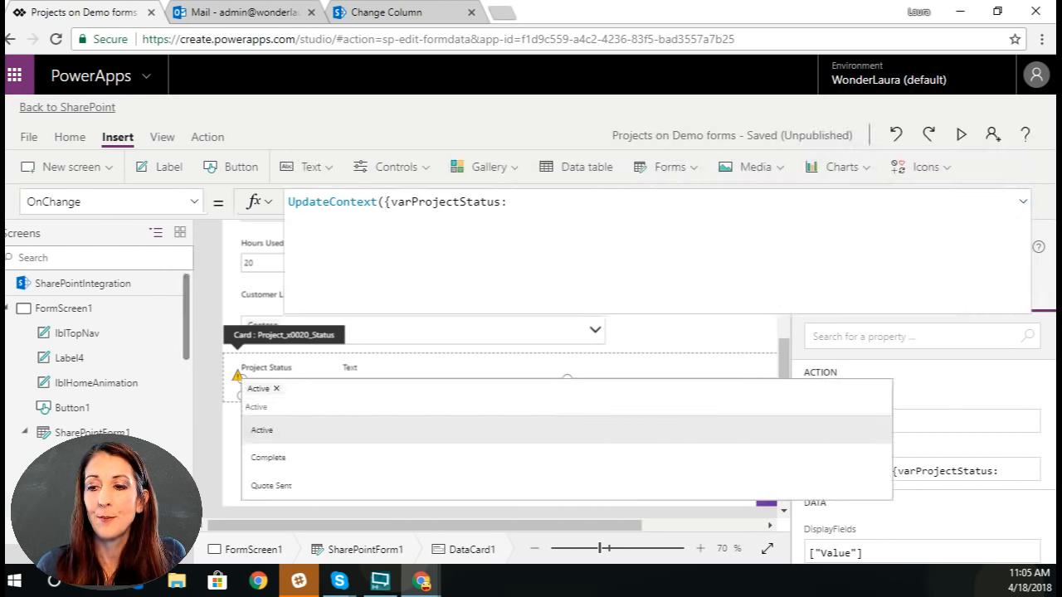
pyautogui.moveTo(188, 349); pyautogui.dragTo(203, 365)
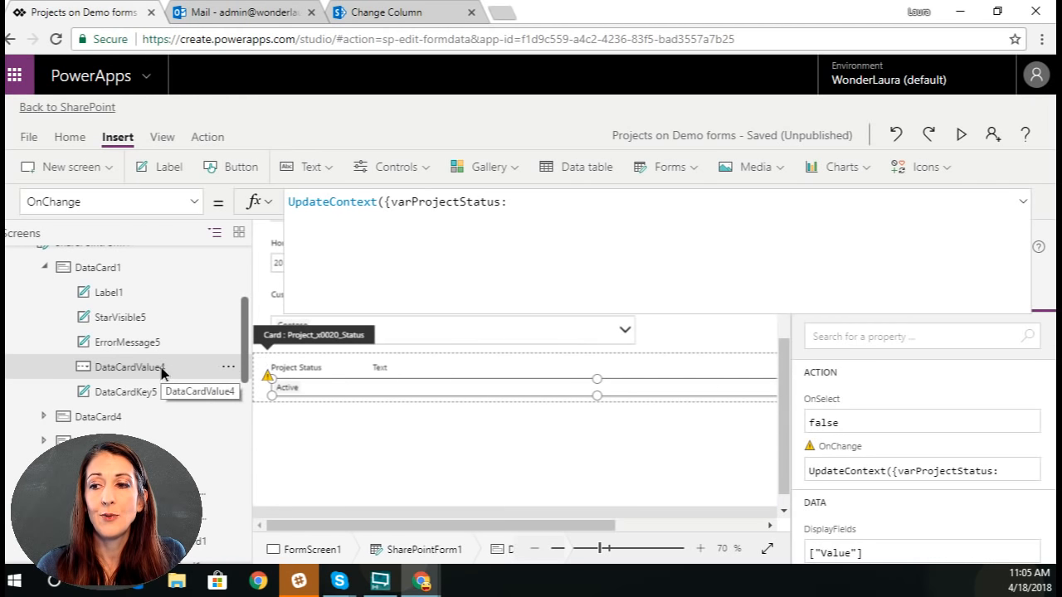
pyautogui.click(228, 366)
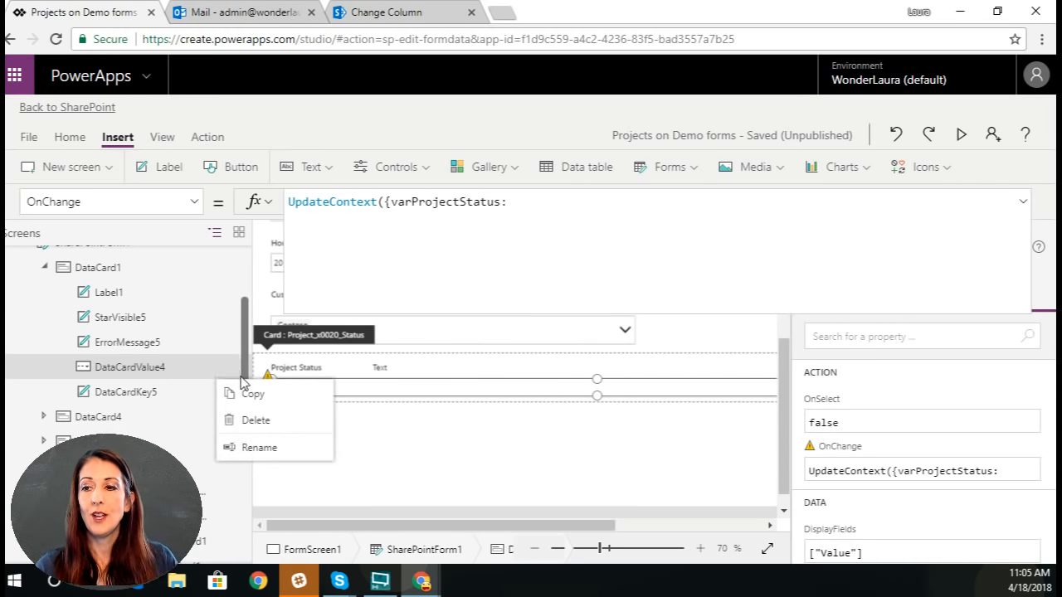
pyautogui.click(267, 449)
pyautogui.write('drpProjectStat')
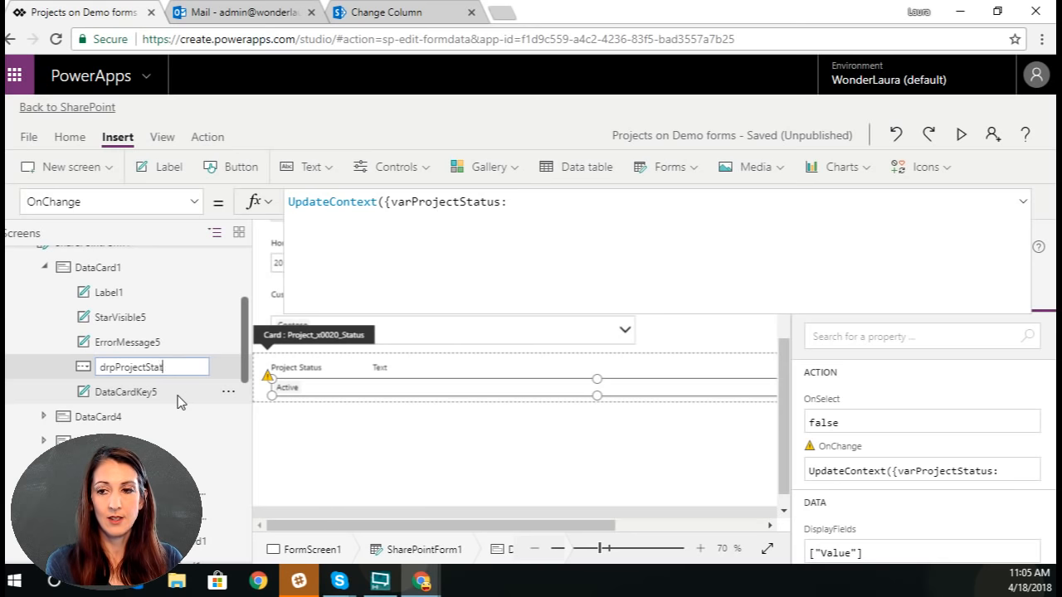
pyautogui.write('us')
pyautogui.press('Return')
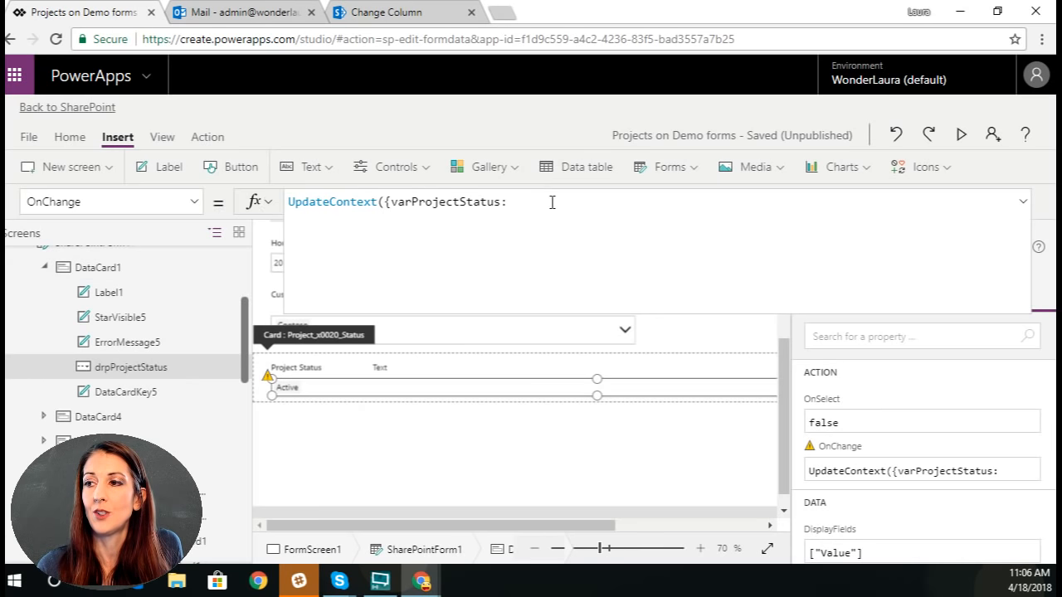
# Step: Complete the combo box's OnChange formula as UpdateContext({varProjectStatus: drpProjectStatus.Selected})
pyautogui.click(1022, 204)
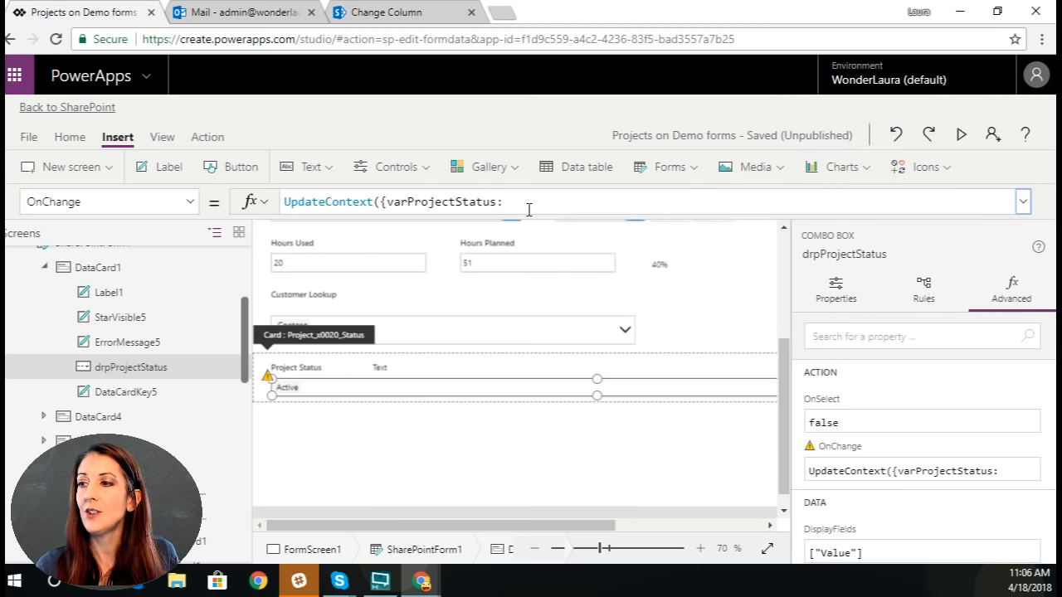
pyautogui.click(531, 205)
pyautogui.write('drp')
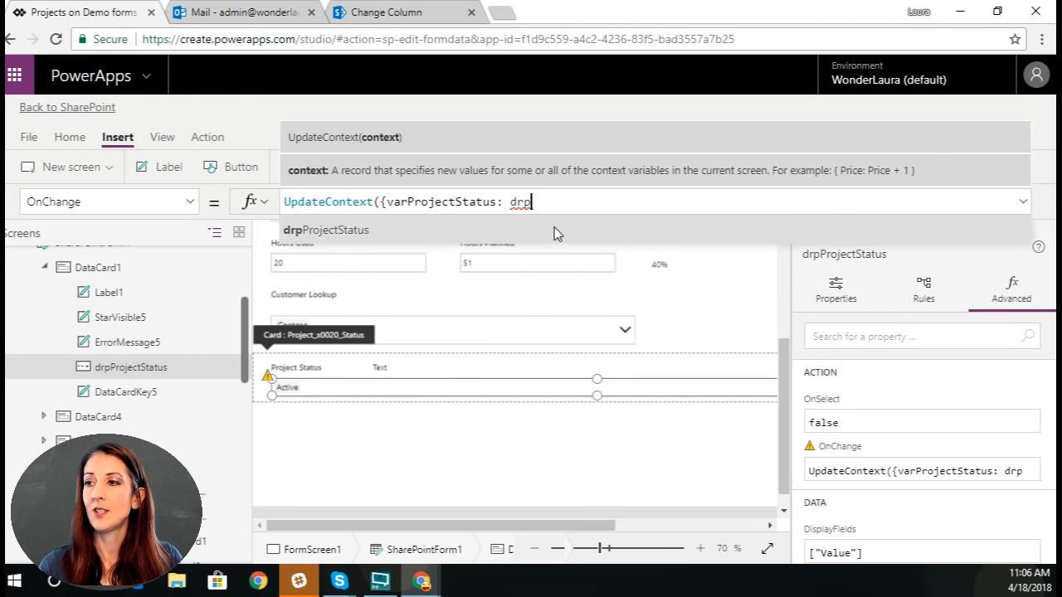
pyautogui.click(554, 228)
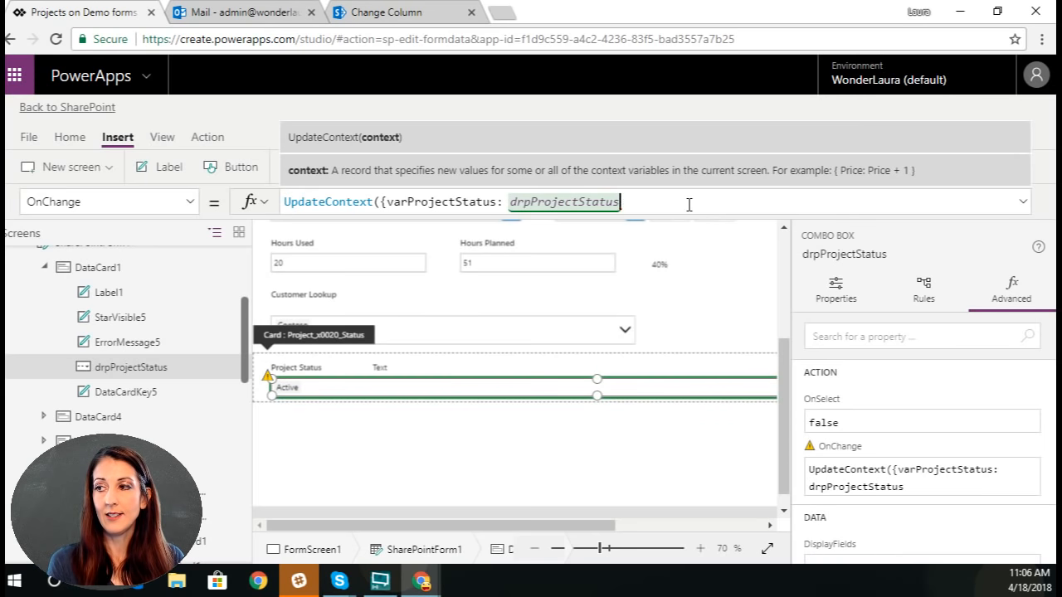
pyautogui.write('.')
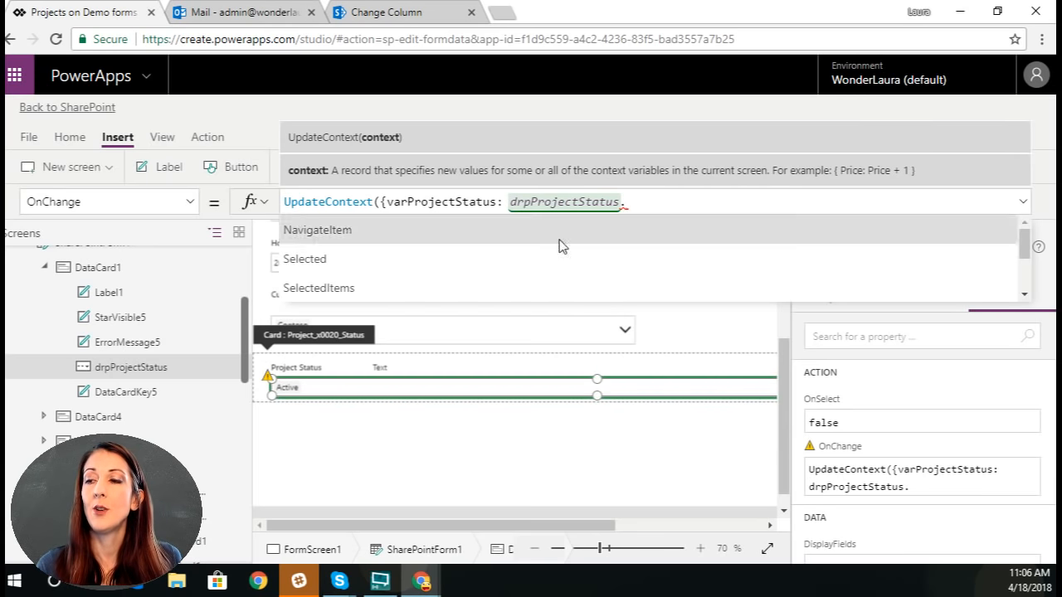
pyautogui.click(428, 260)
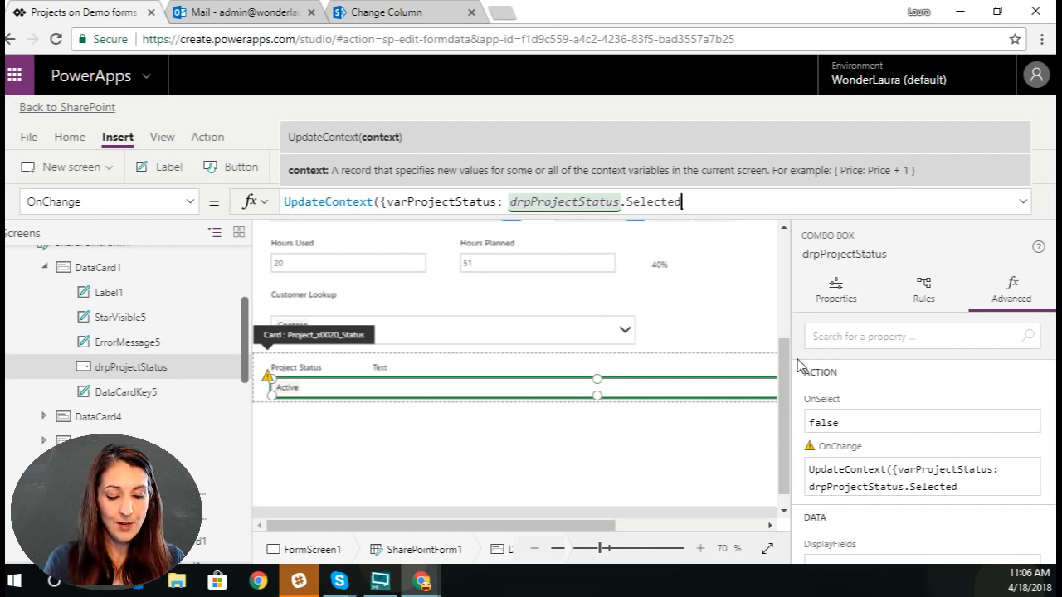
pyautogui.write('})')
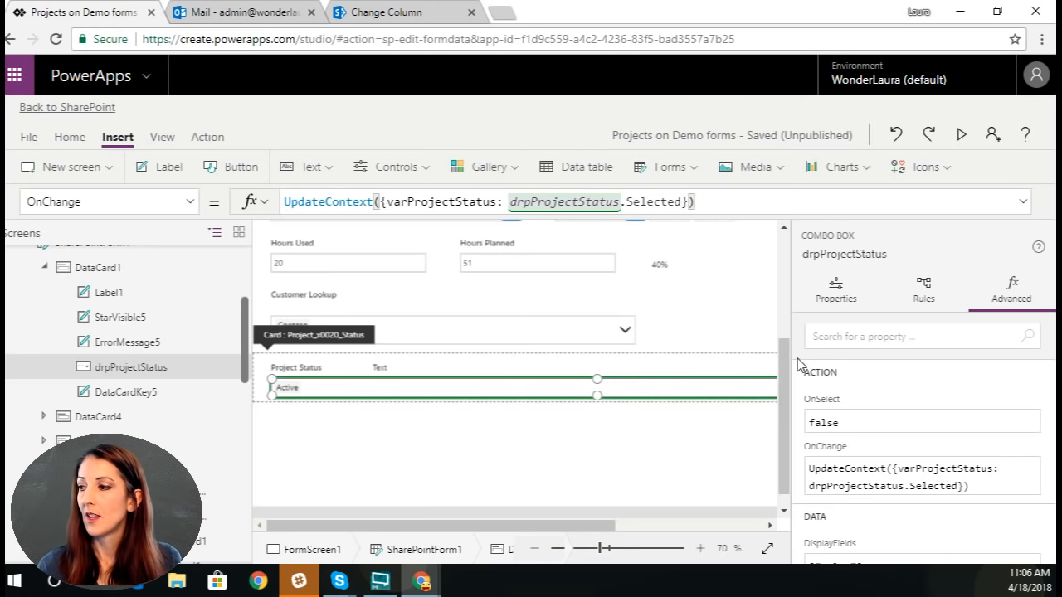
# Step: Review the combo box's data properties and try changing Project Status to Complete in a preview of the form
pyautogui.scroll(-3, 879, 481)
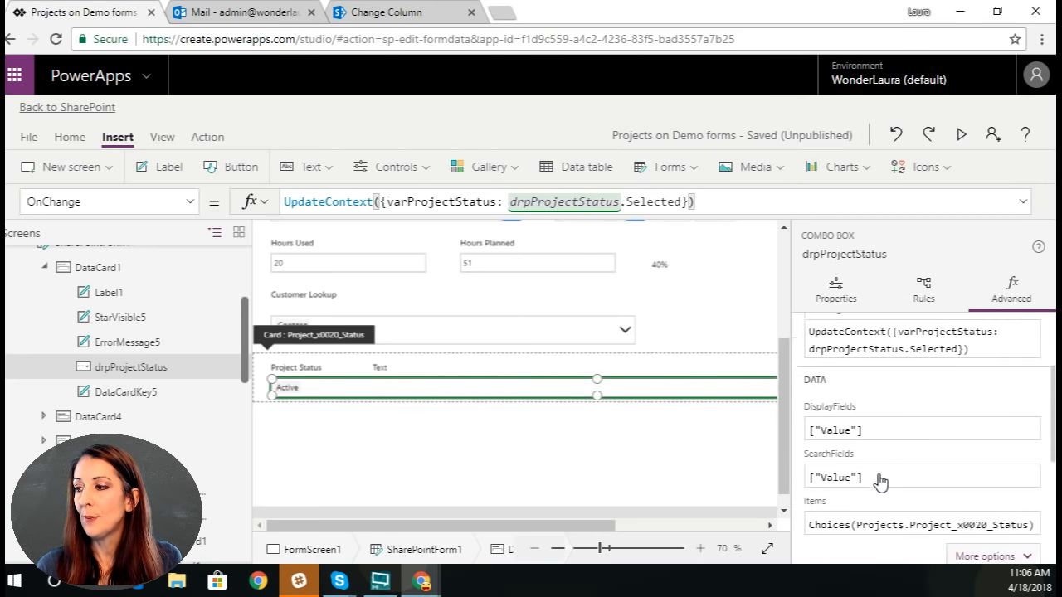
pyautogui.click(967, 527)
pyautogui.scroll(-2, 931, 502)
pyautogui.scroll(-1, 932, 504)
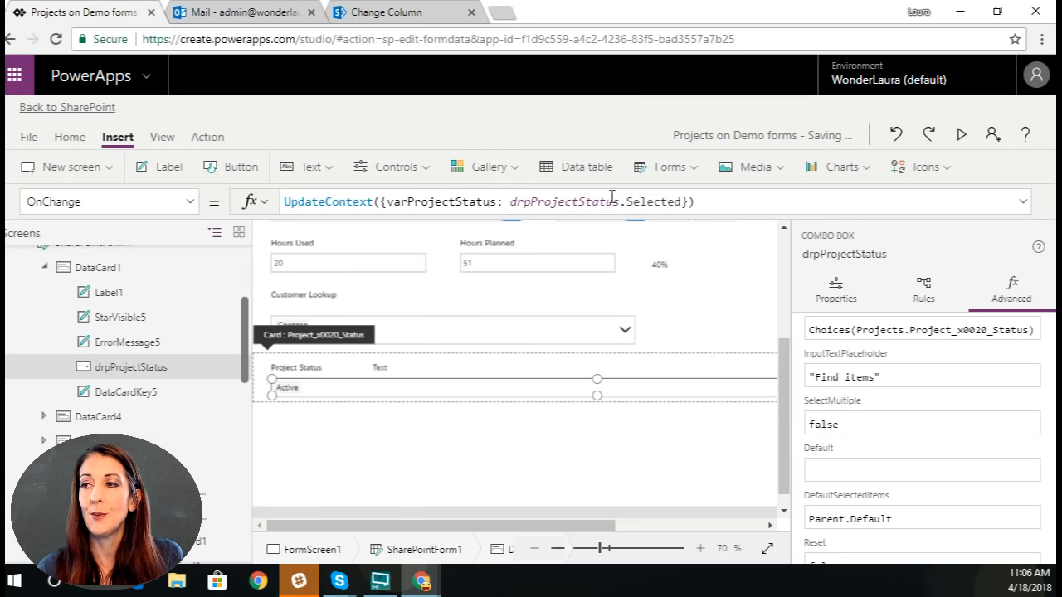
pyautogui.click(961, 139)
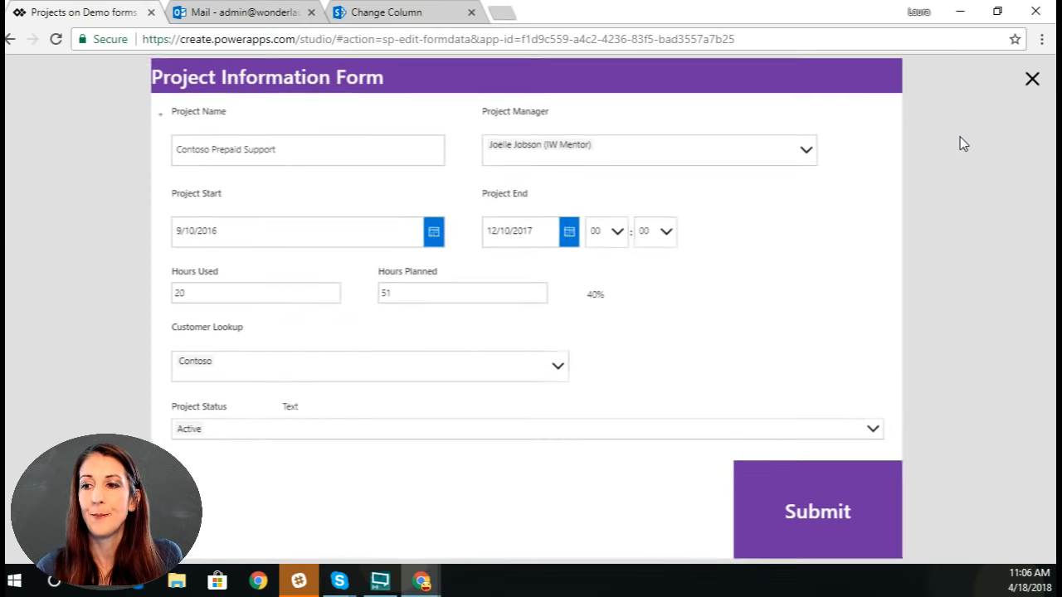
pyautogui.click(872, 431)
pyautogui.click(286, 506)
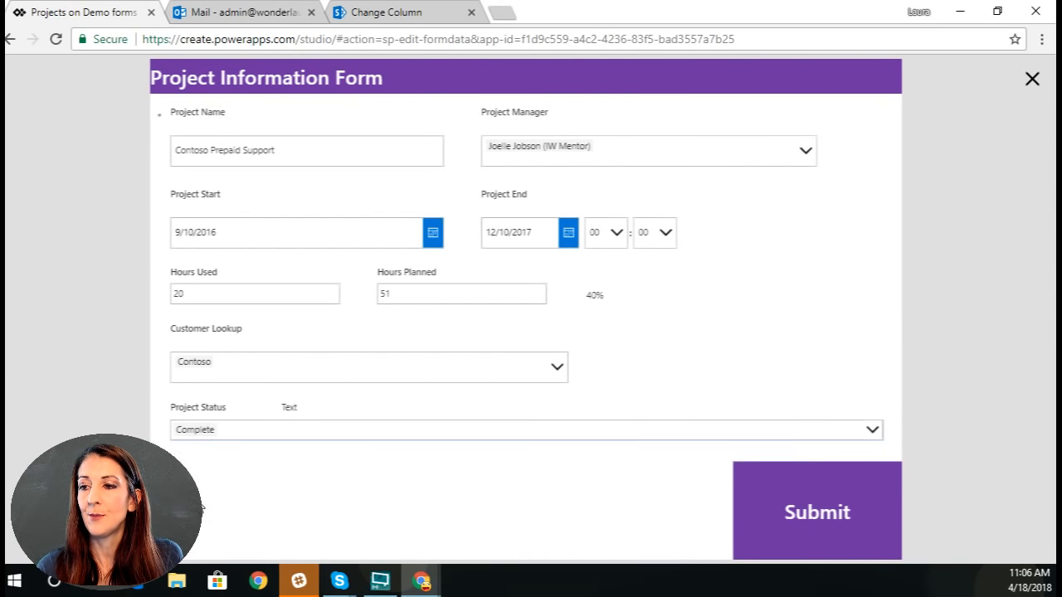
pyautogui.click(1032, 79)
# Step: Select the label beside the Project Status title and look through its available properties
pyautogui.click(300, 461)
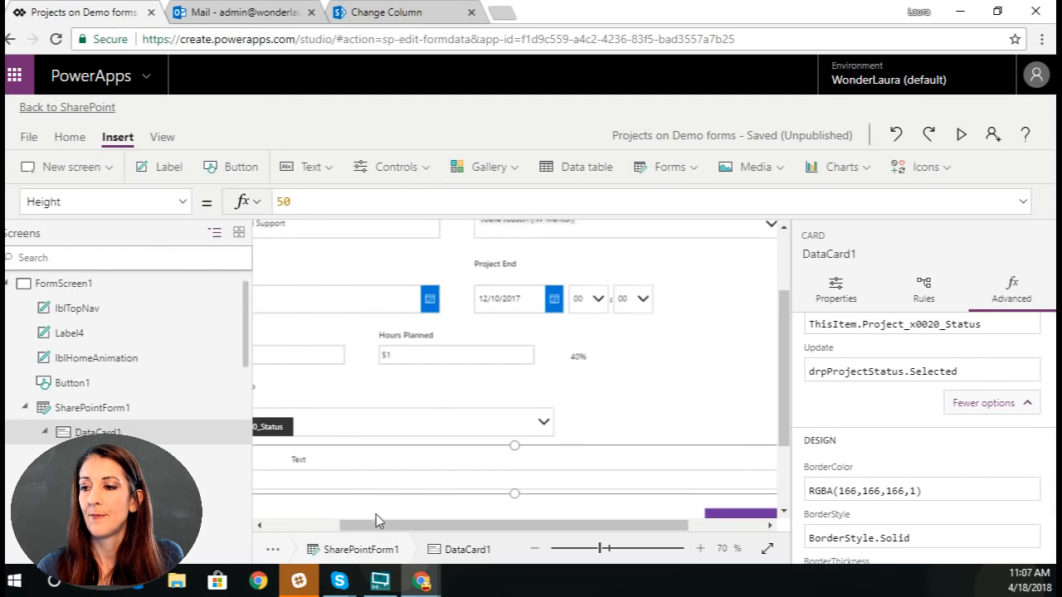
pyautogui.moveTo(374, 526); pyautogui.dragTo(294, 535)
pyautogui.click(406, 461)
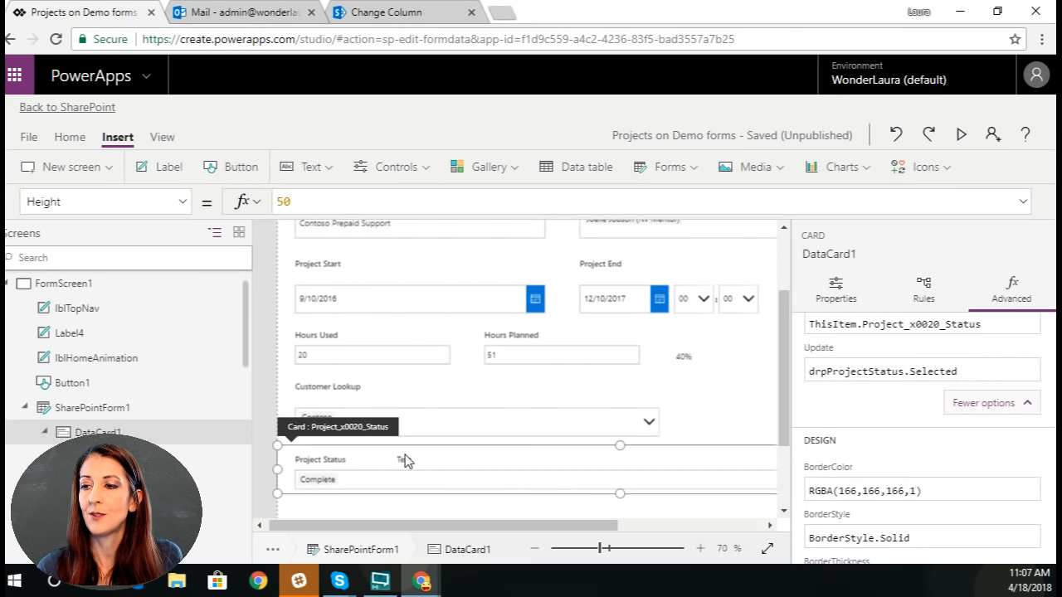
pyautogui.click(407, 462)
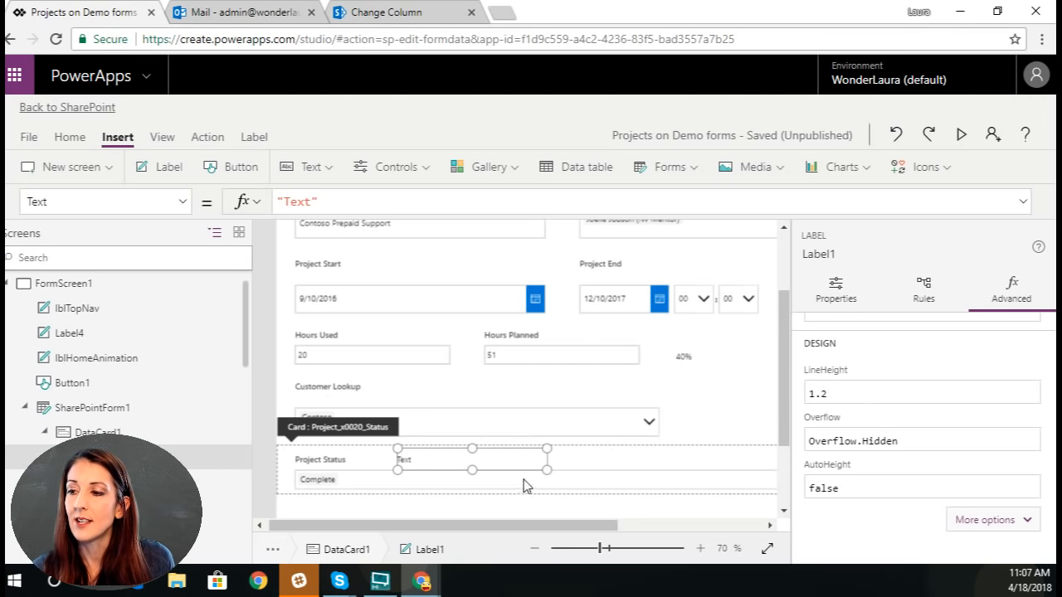
pyautogui.click(183, 202)
pyautogui.moveTo(207, 474); pyautogui.dragTo(208, 393)
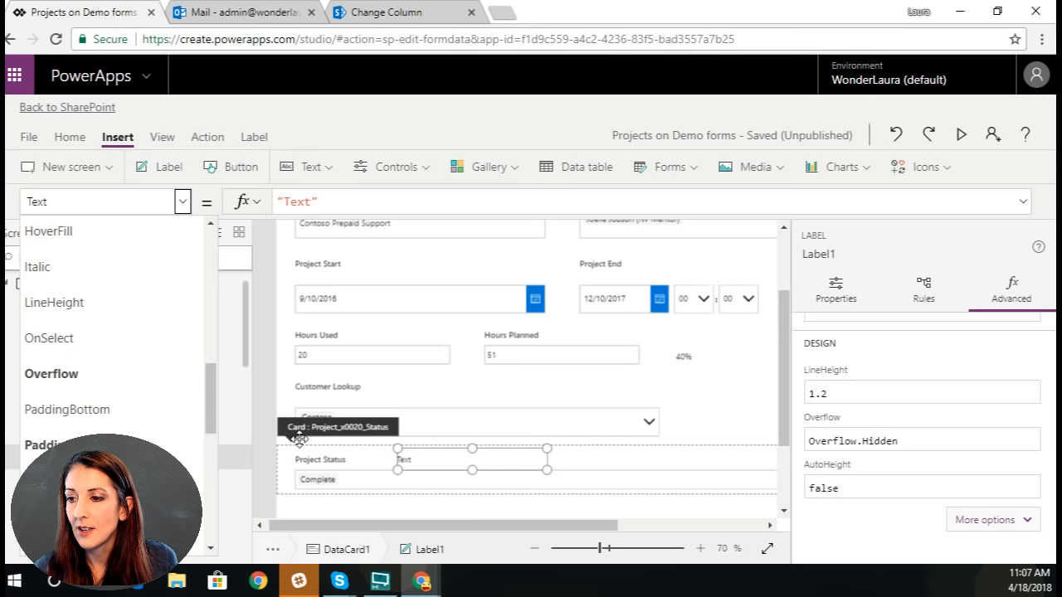
# Step: Examine the advanced properties of the Project Status combo box, including Items, SelectMultiple and DefaultSelectedItems
pyautogui.click(356, 483)
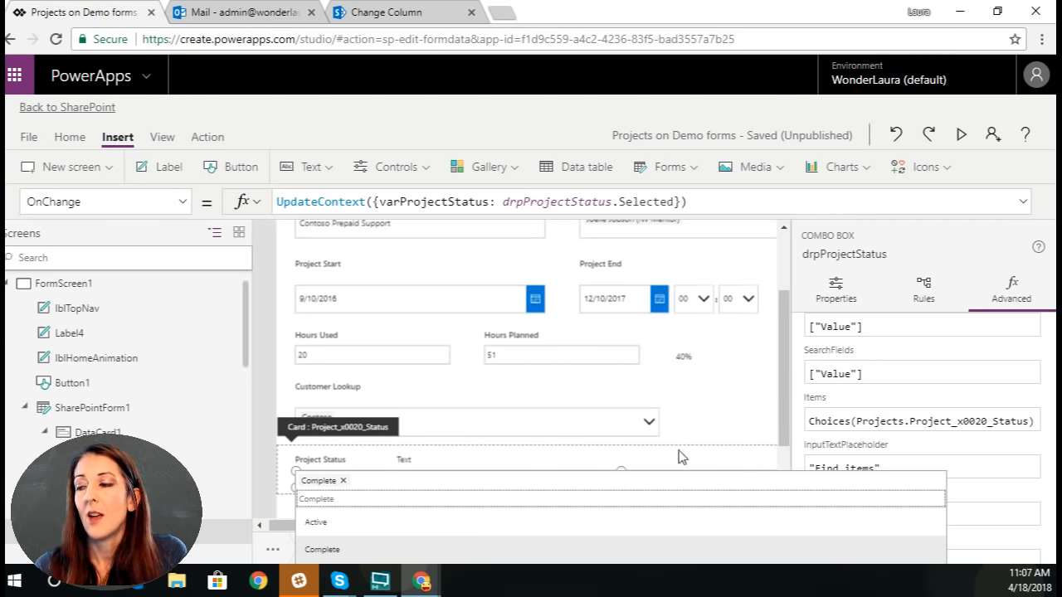
pyautogui.click(782, 413)
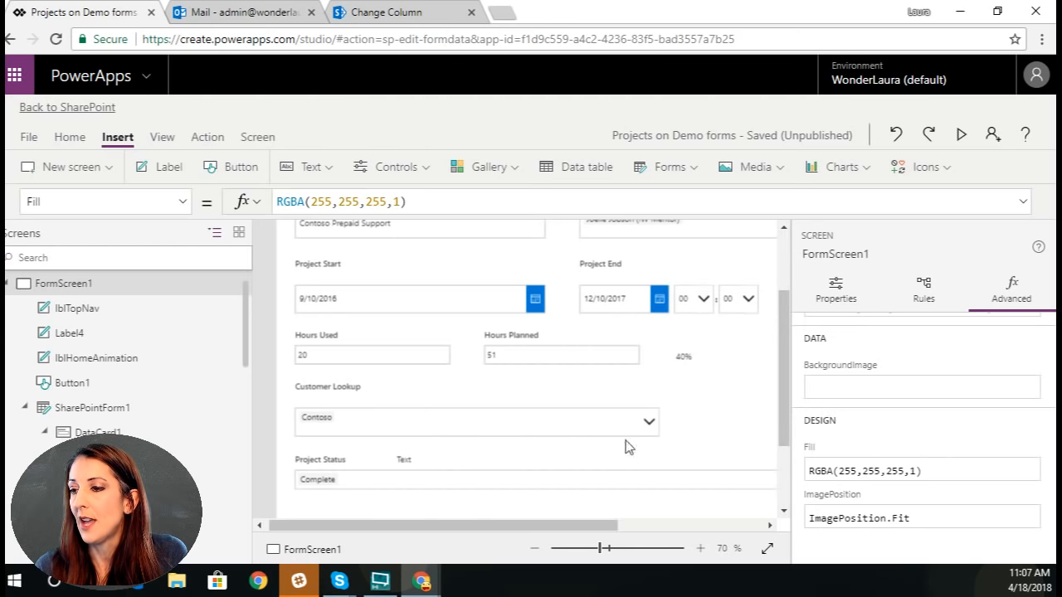
pyautogui.click(384, 488)
pyautogui.click(676, 483)
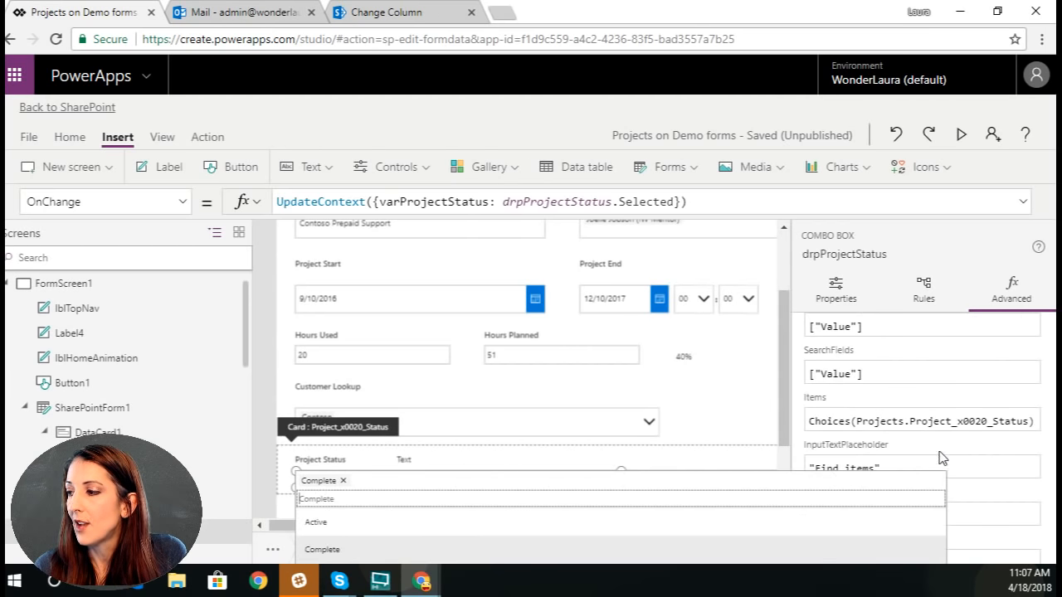
pyautogui.scroll(-5, 1005, 482)
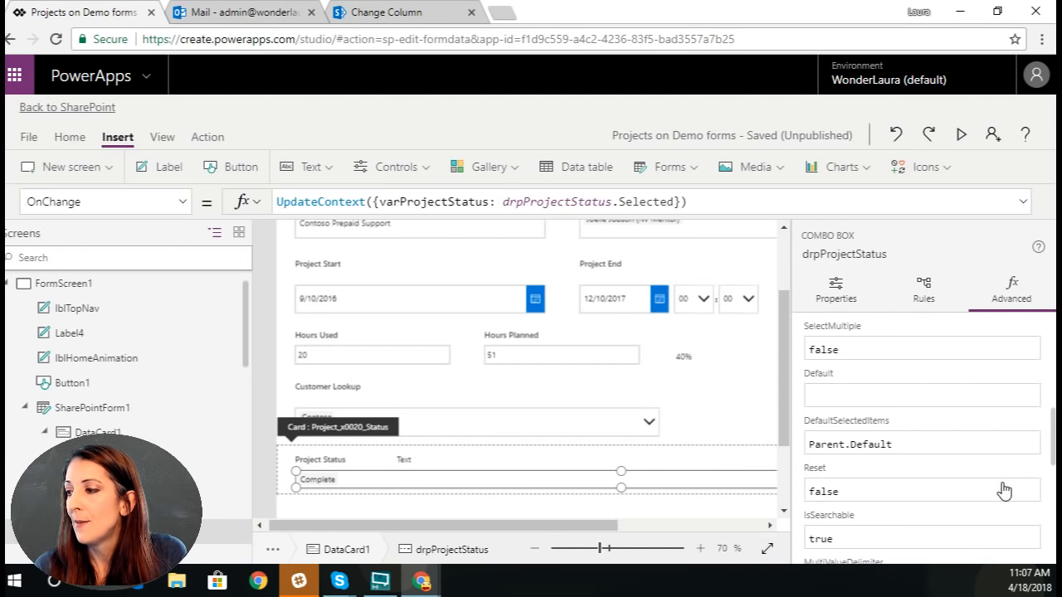
pyautogui.scroll(-2, 1005, 489)
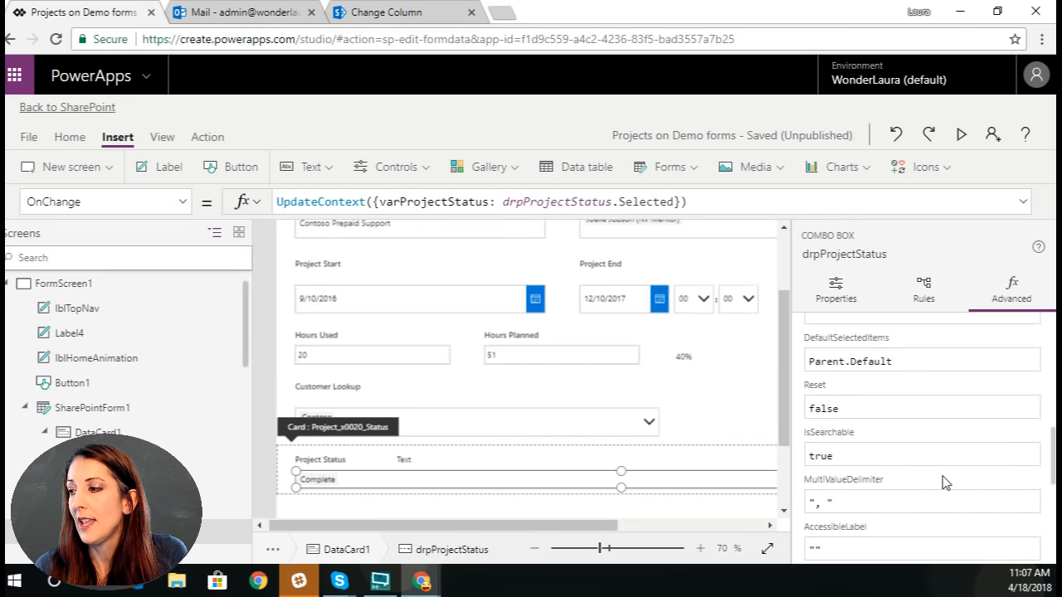
pyautogui.scroll(-1, 916, 384)
pyautogui.scroll(-3, 942, 482)
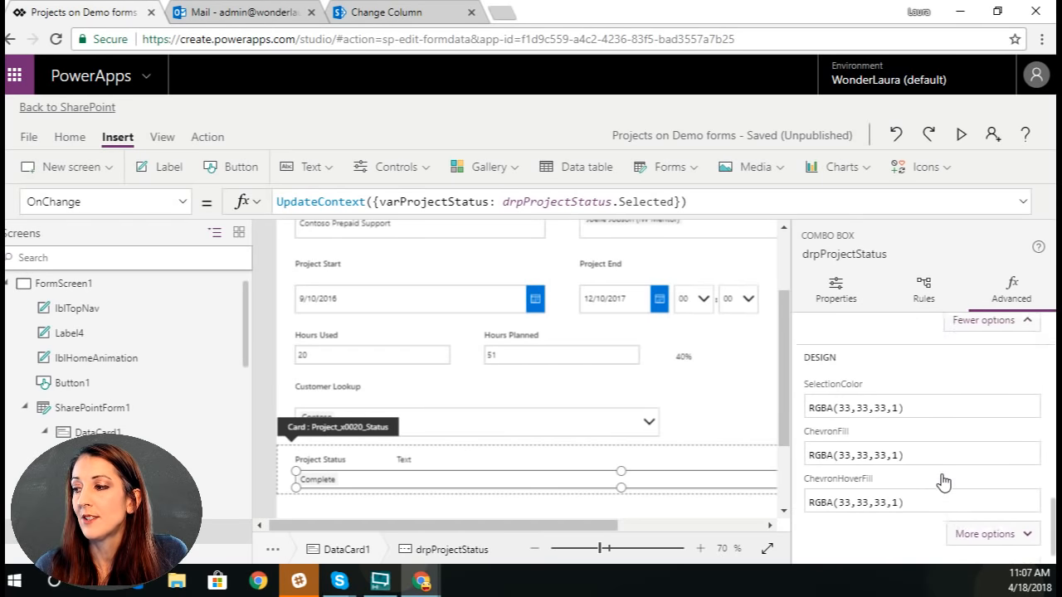
pyautogui.click(999, 514)
pyautogui.scroll(5, 991, 467)
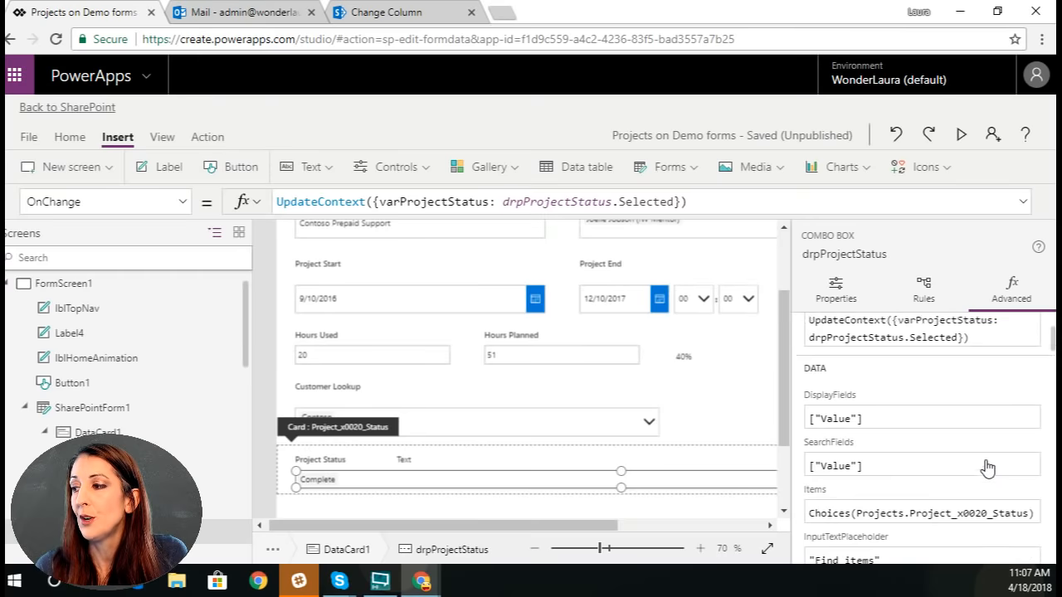
pyautogui.scroll(2, 986, 468)
pyautogui.scroll(-2, 959, 480)
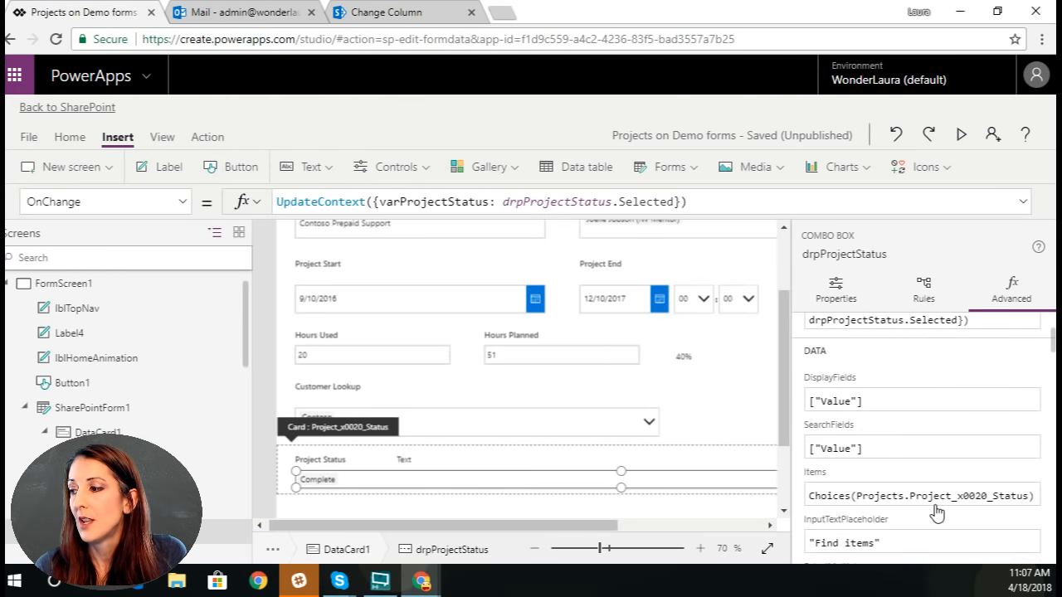
pyautogui.scroll(-3, 936, 515)
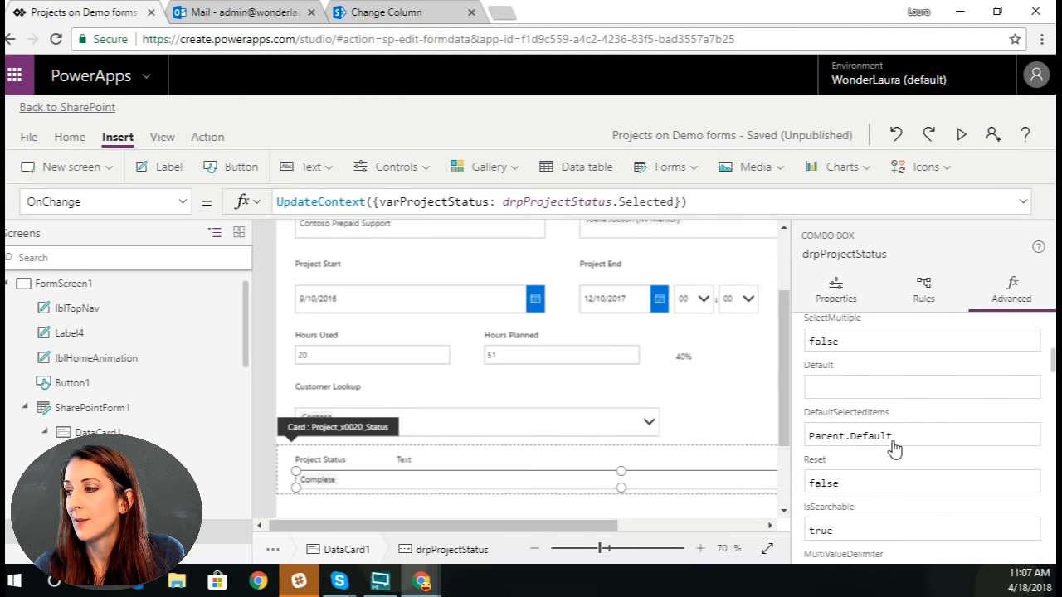
pyautogui.click(895, 442)
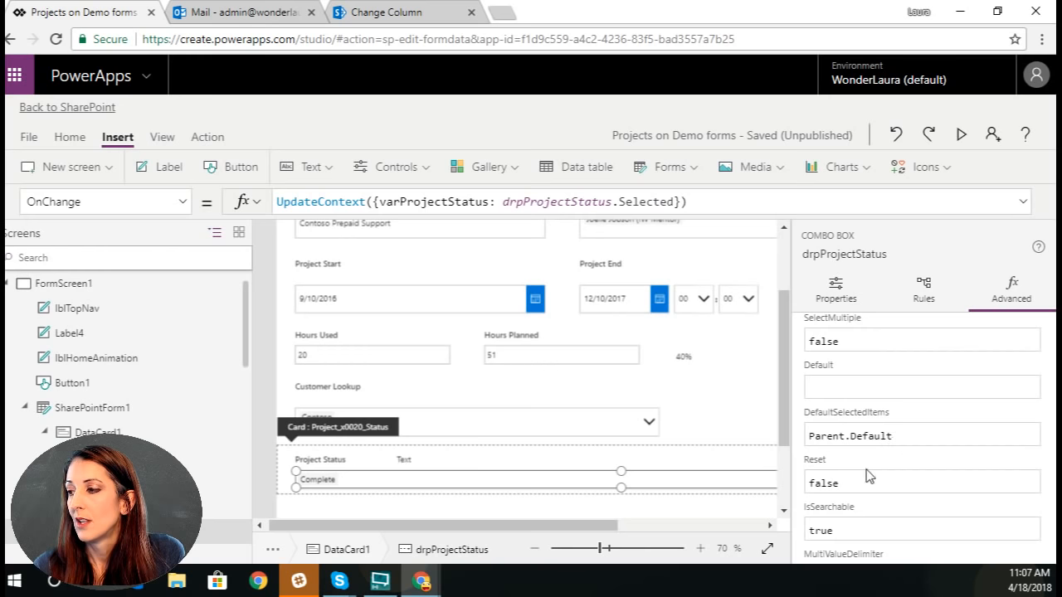
pyautogui.scroll(-2, 882, 467)
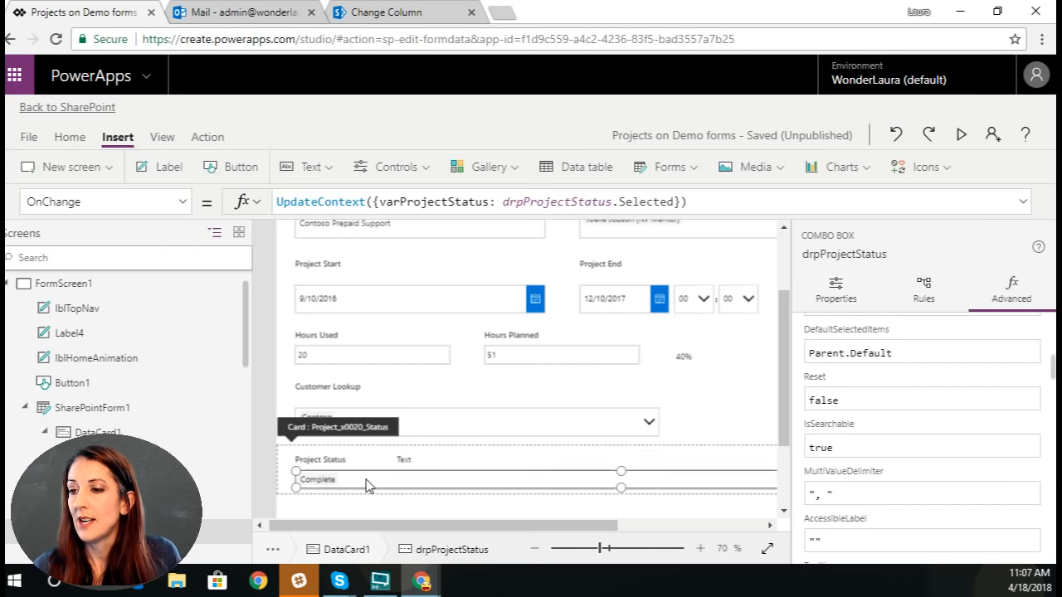
# Step: Switch the combo box's OnChange formula to drpProjectStatus.SelectedItems and try Project Status as Quote Sent and Active in a form preview
pyautogui.click(627, 202)
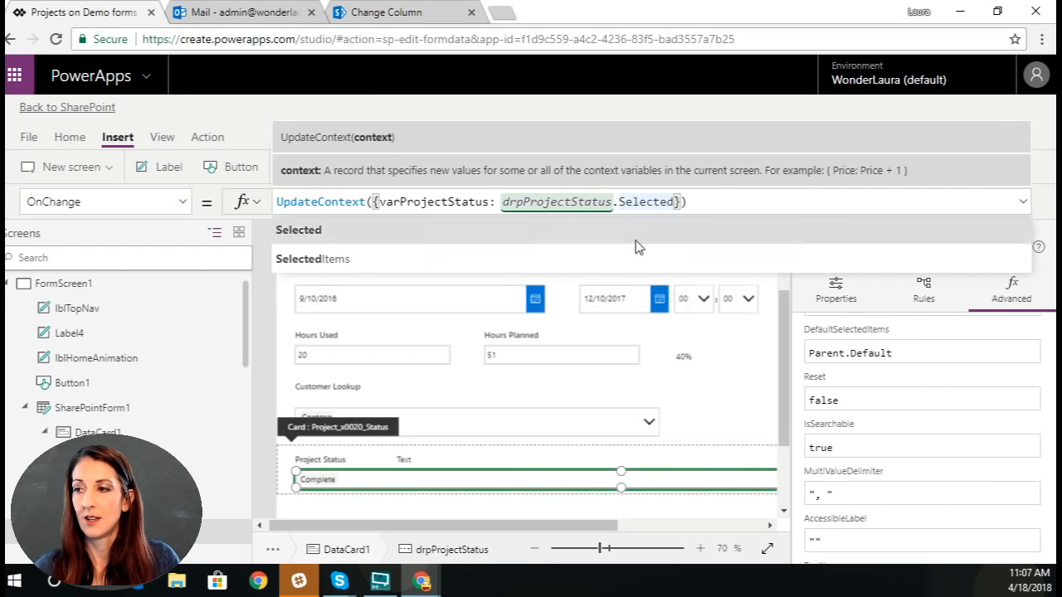
pyautogui.click(634, 257)
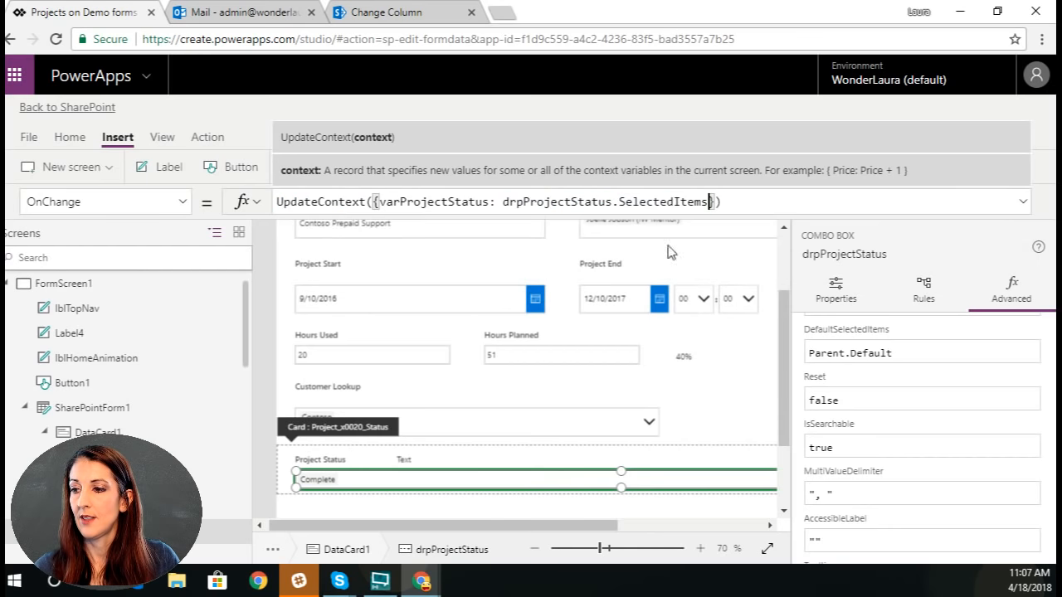
pyautogui.click(951, 136)
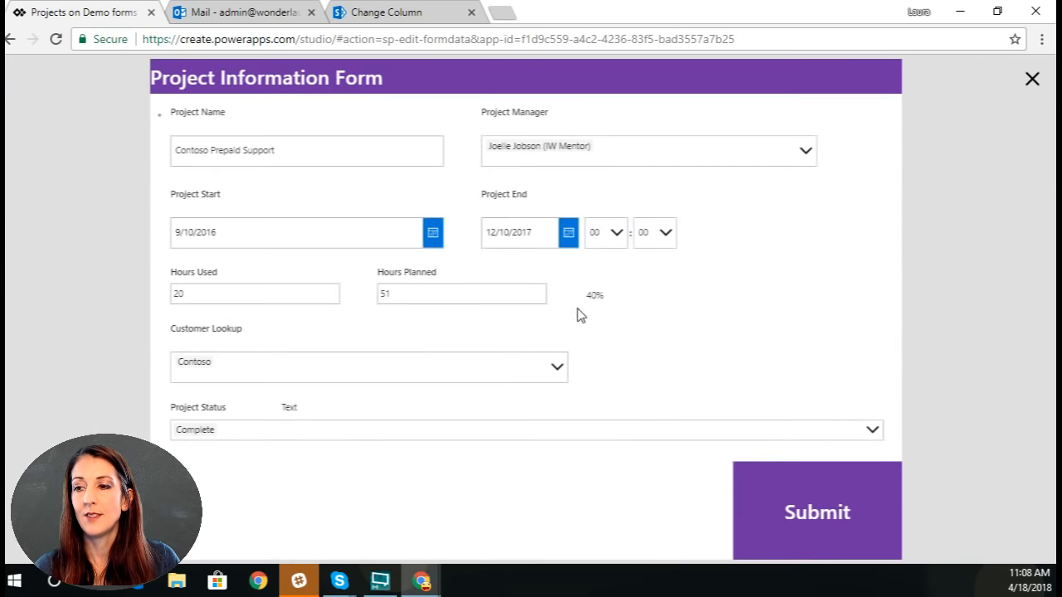
pyautogui.click(870, 430)
pyautogui.click(227, 547)
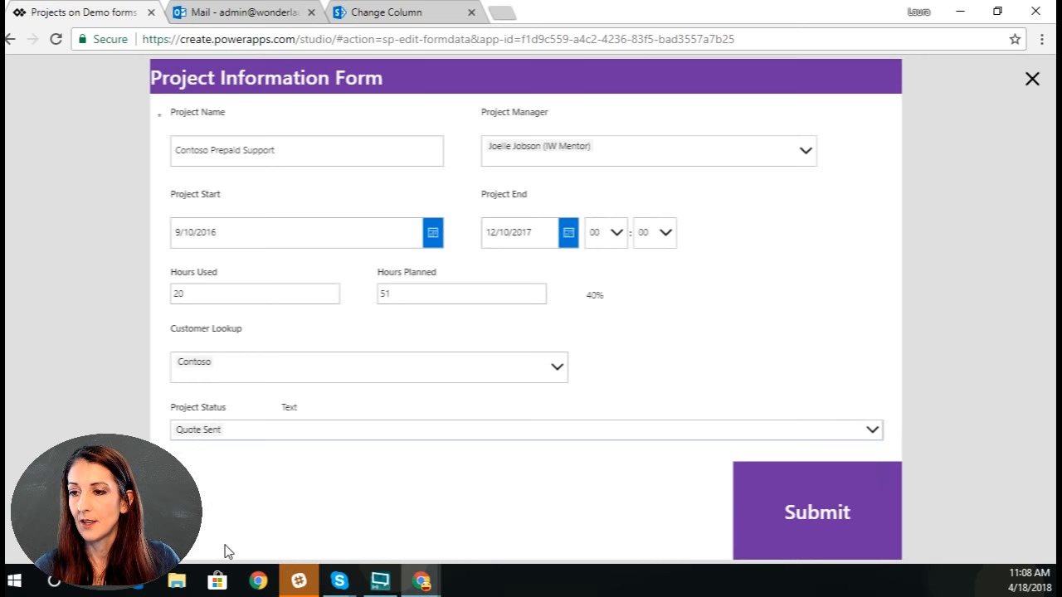
pyautogui.click(881, 433)
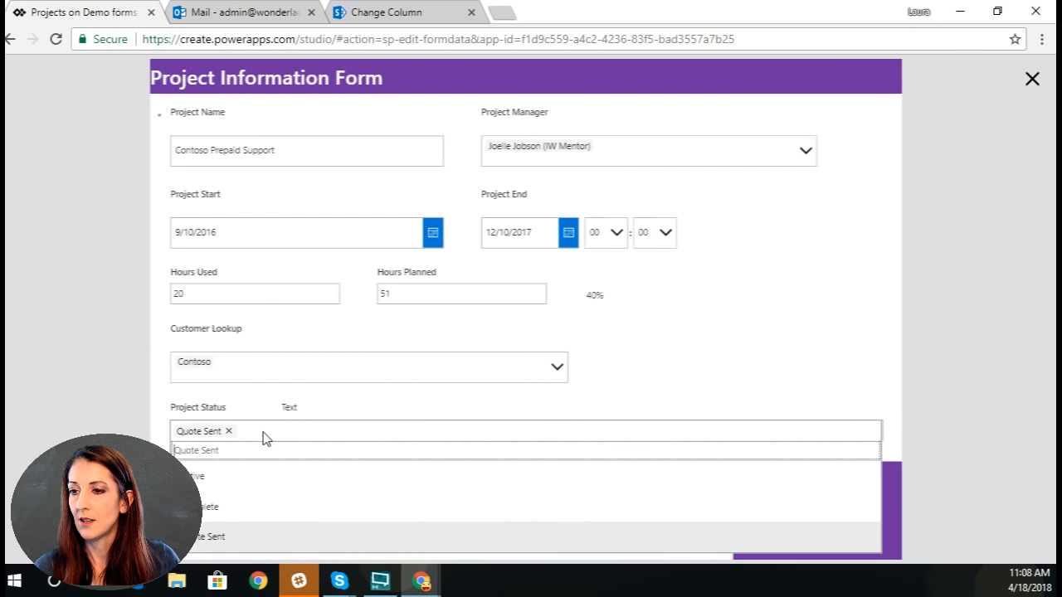
pyautogui.click(244, 479)
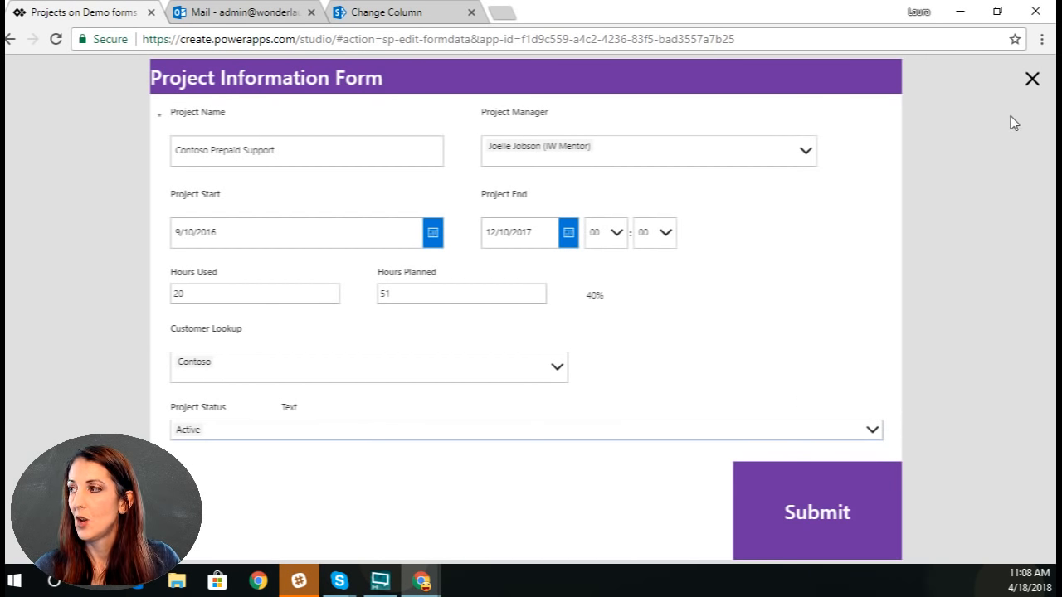
pyautogui.click(1032, 79)
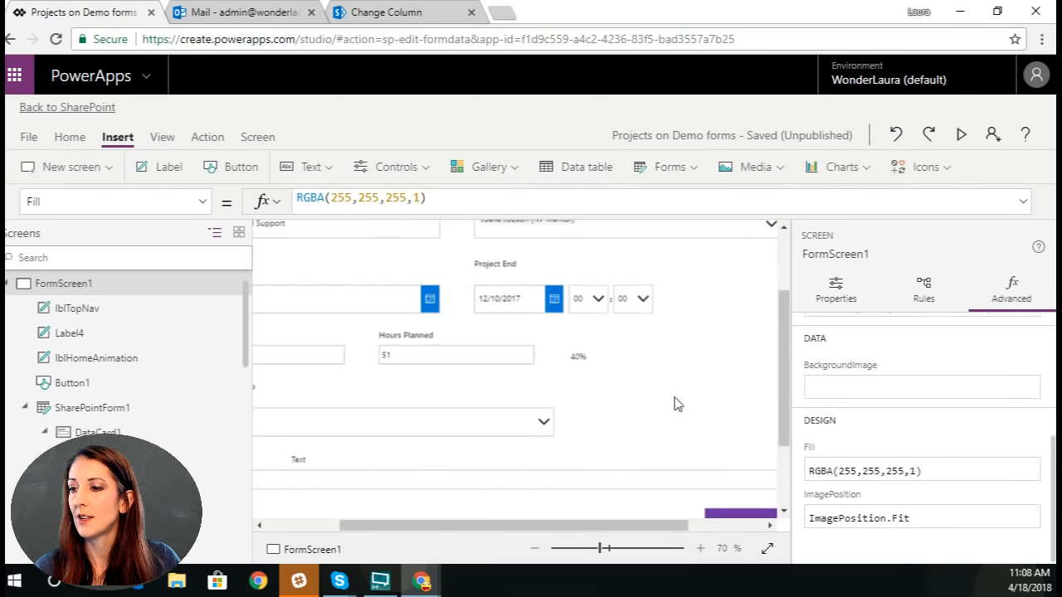
# Step: Reselect the Project Status combo box and extend its OnChange formula to UpdateContext({varProjectStatus: drpProjectStatus.SelectedItems.Value})
pyautogui.click(304, 531)
pyautogui.click(368, 485)
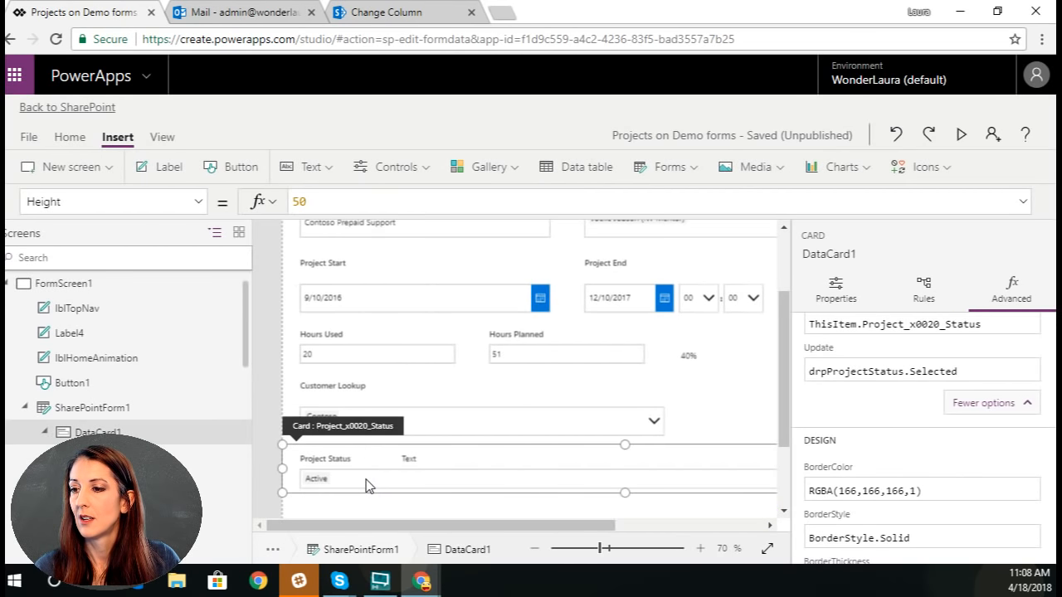
pyautogui.click(366, 483)
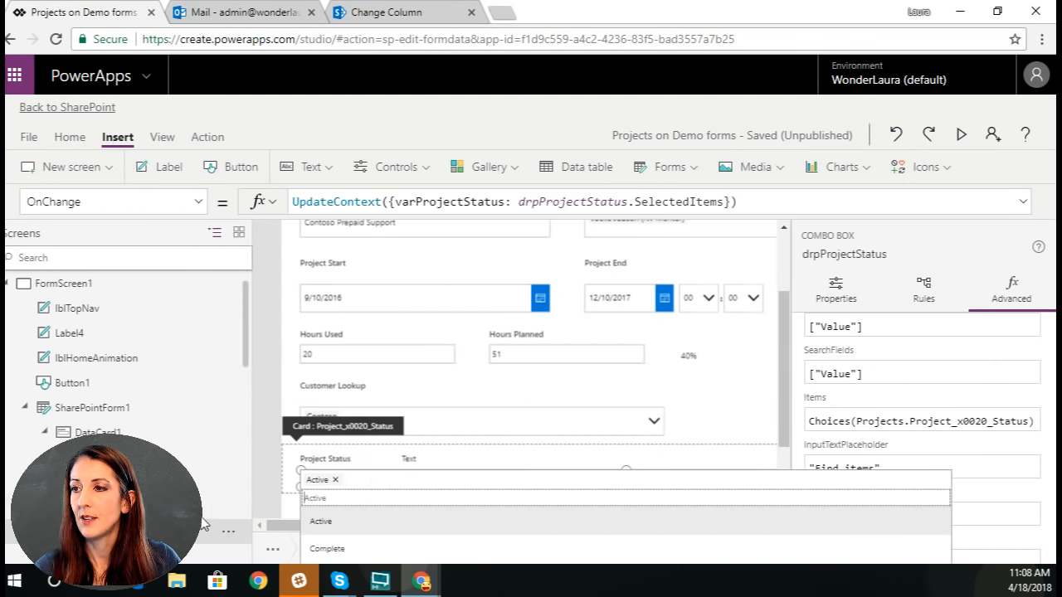
pyautogui.click(721, 202)
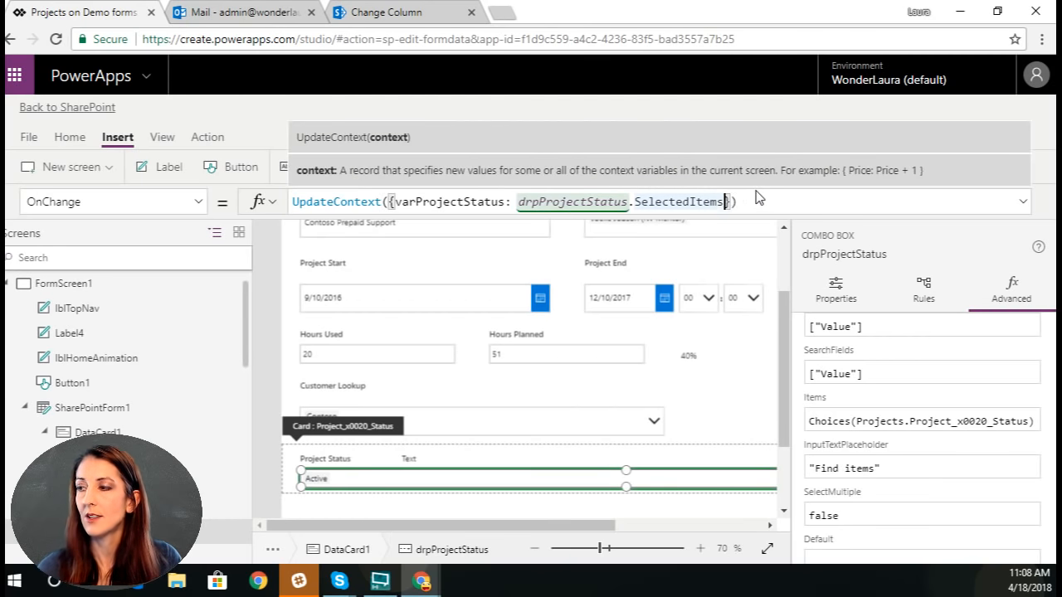
pyautogui.write('.')
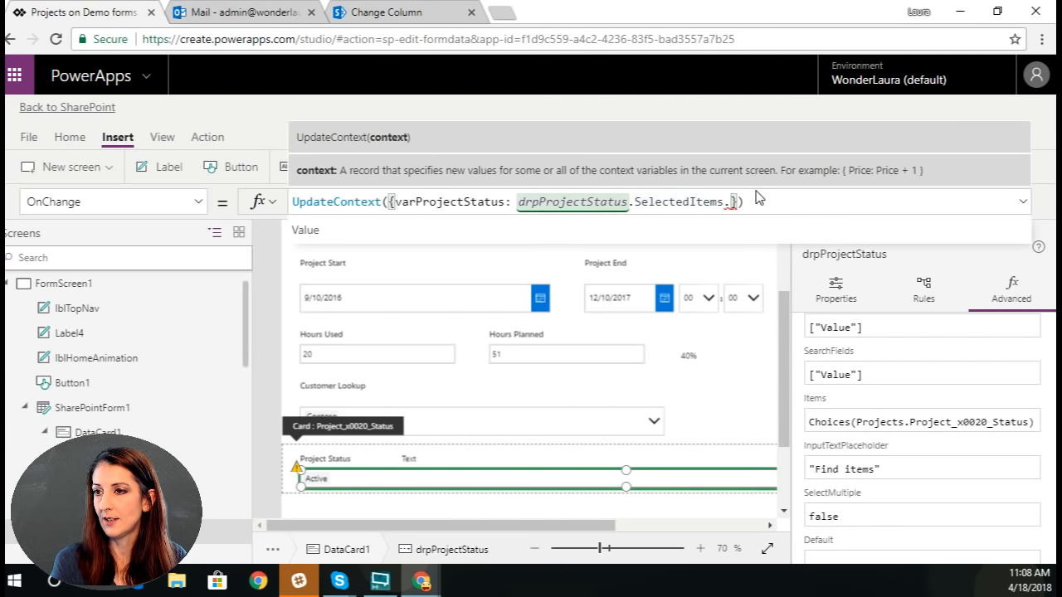
pyautogui.click(755, 233)
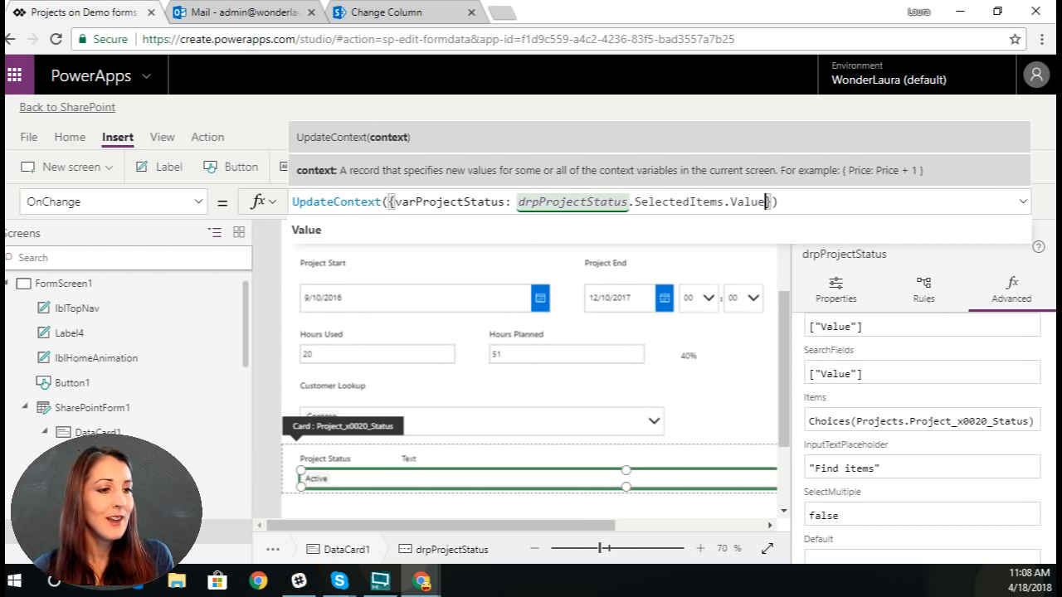
pyautogui.hotkey('alt', 'Tab')
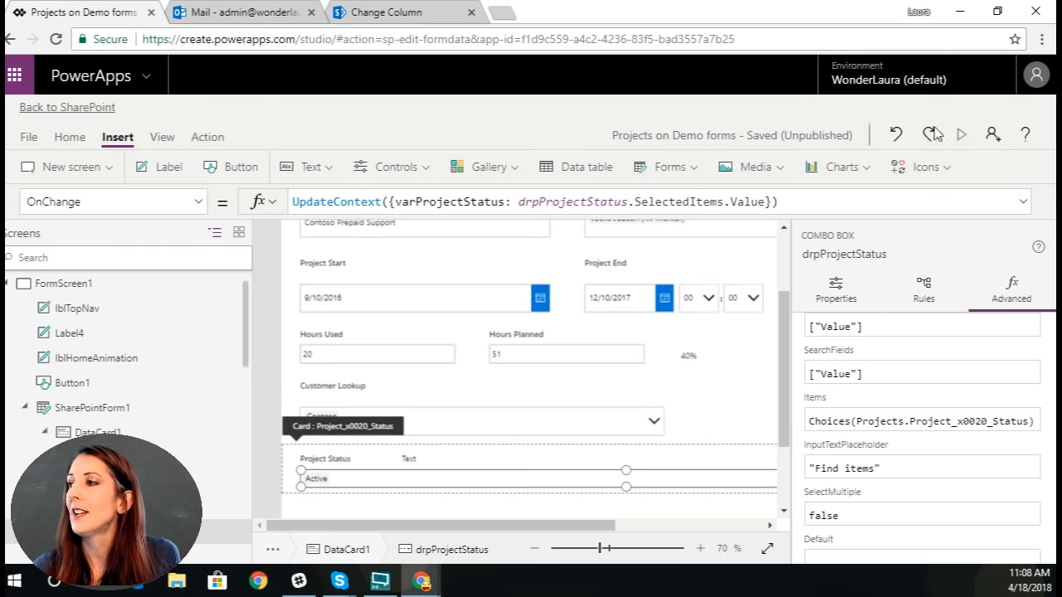
# Step: Test the form in preview by changing Project Status to Complete and Quote Sent, and return to the editor
pyautogui.click(968, 133)
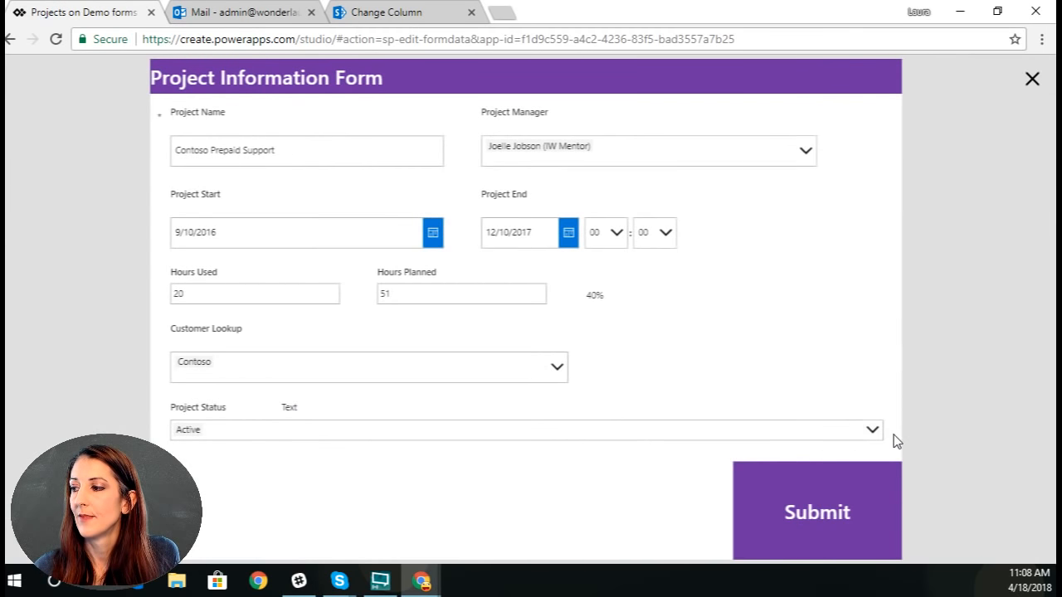
pyautogui.click(871, 430)
pyautogui.click(306, 520)
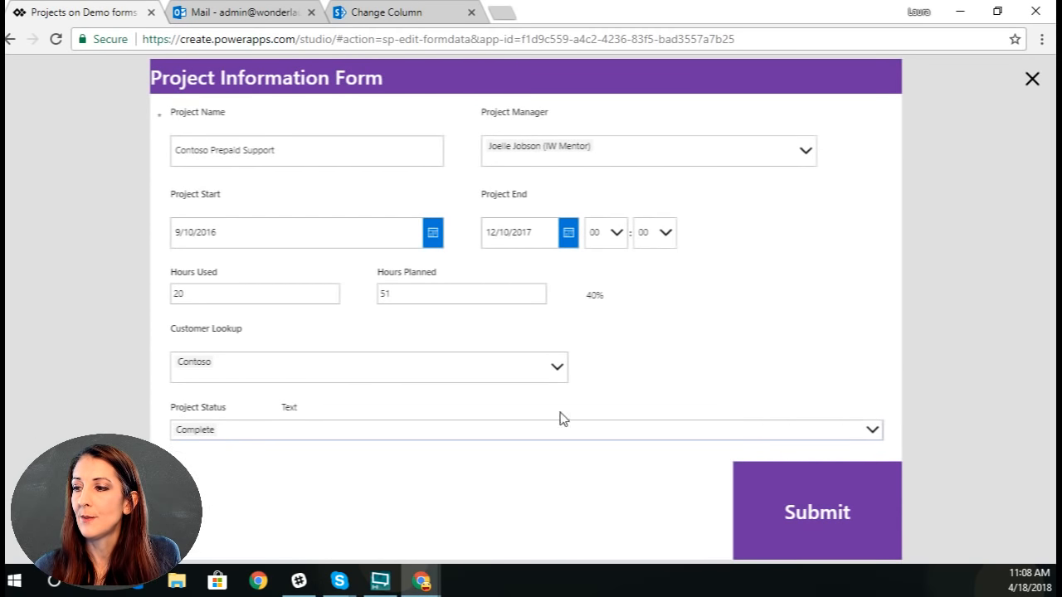
pyautogui.click(882, 435)
pyautogui.click(356, 535)
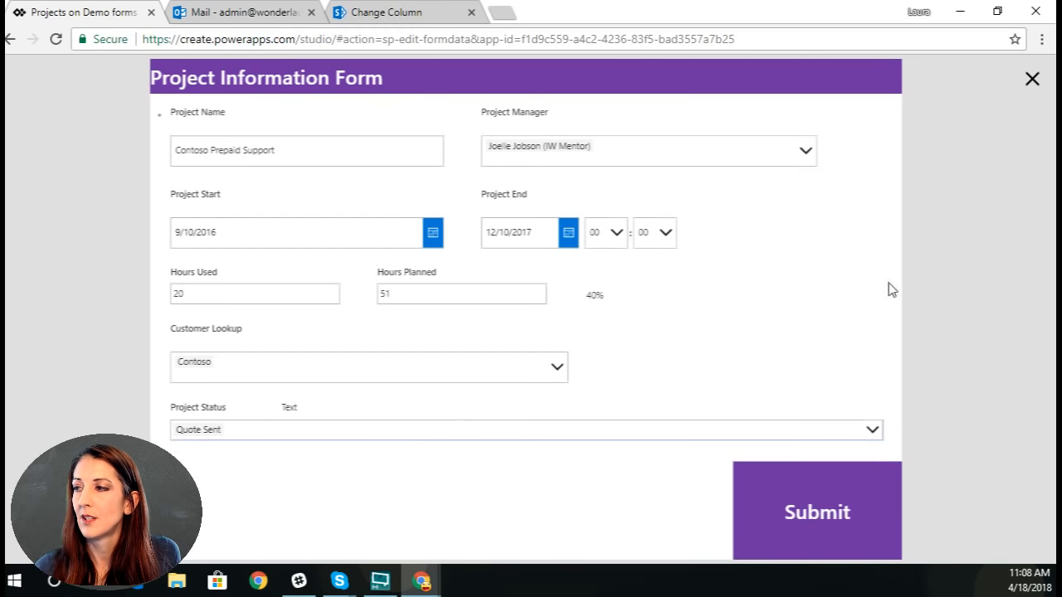
pyautogui.click(1031, 81)
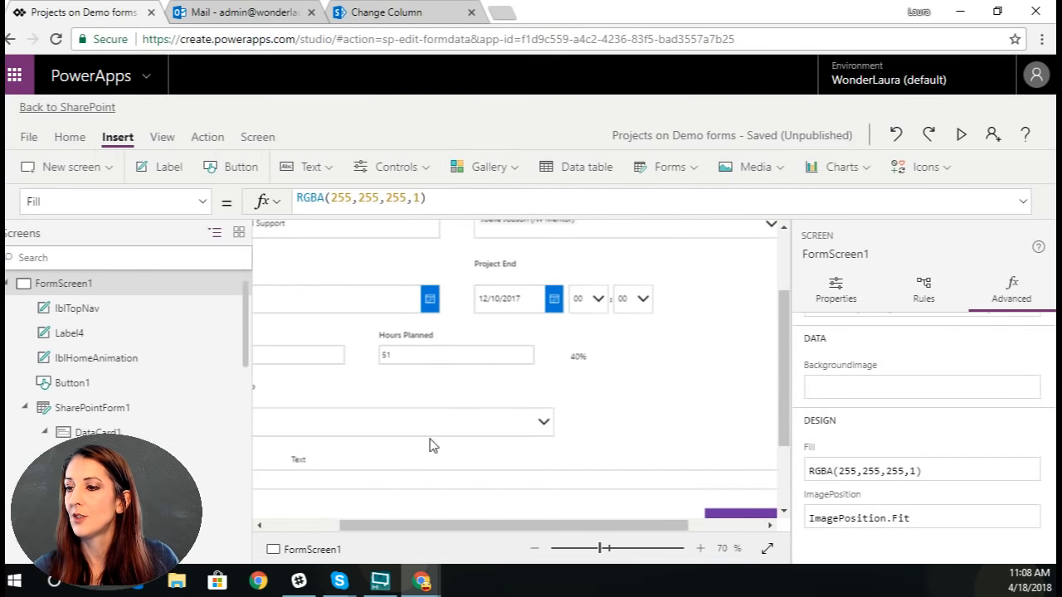
# Step: Change the Project Status combo box's OnChange formula to UpdateContext({varProjectStatus: drpProjectStatus.Selected.Value})
pyautogui.click(328, 526)
pyautogui.click(383, 480)
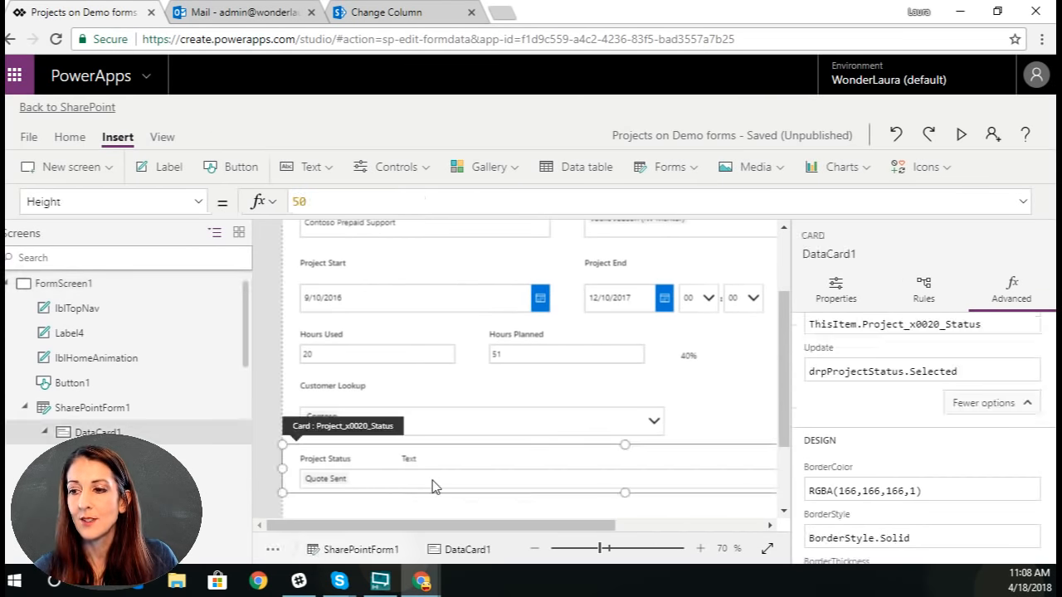
pyautogui.click(434, 483)
pyautogui.click(729, 202)
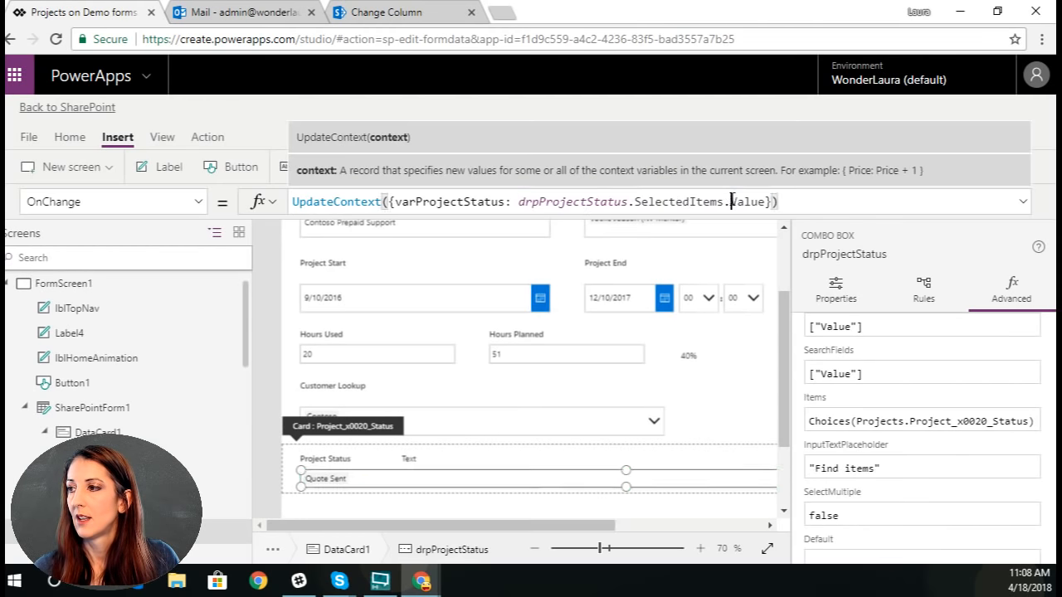
pyautogui.press('BackSpace')
pyautogui.press('BackSpace')
pyautogui.press('BackSpace')
pyautogui.press('BackSpace')
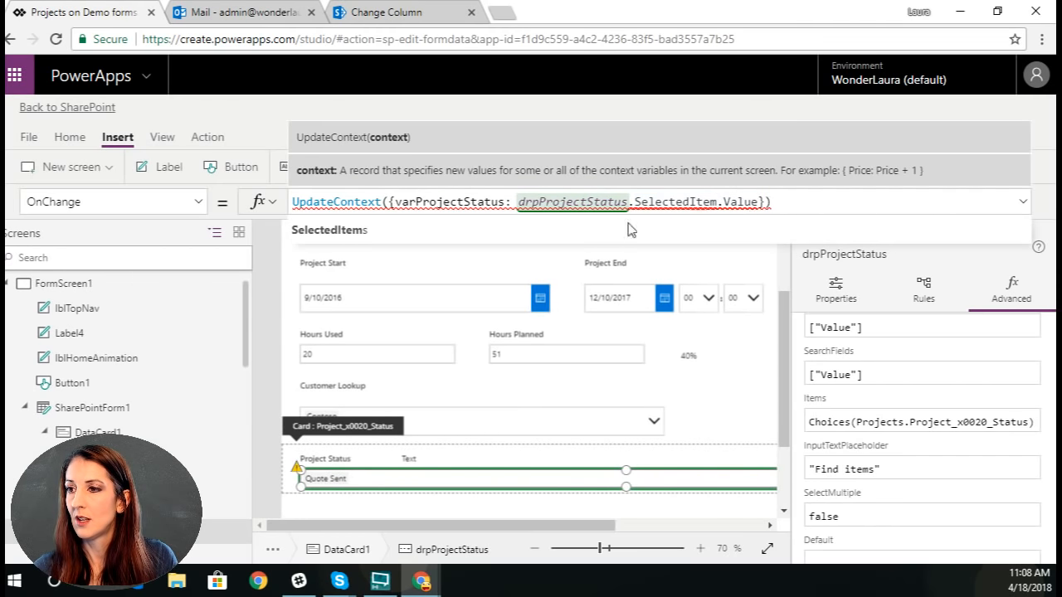
pyautogui.press('BackSpace')
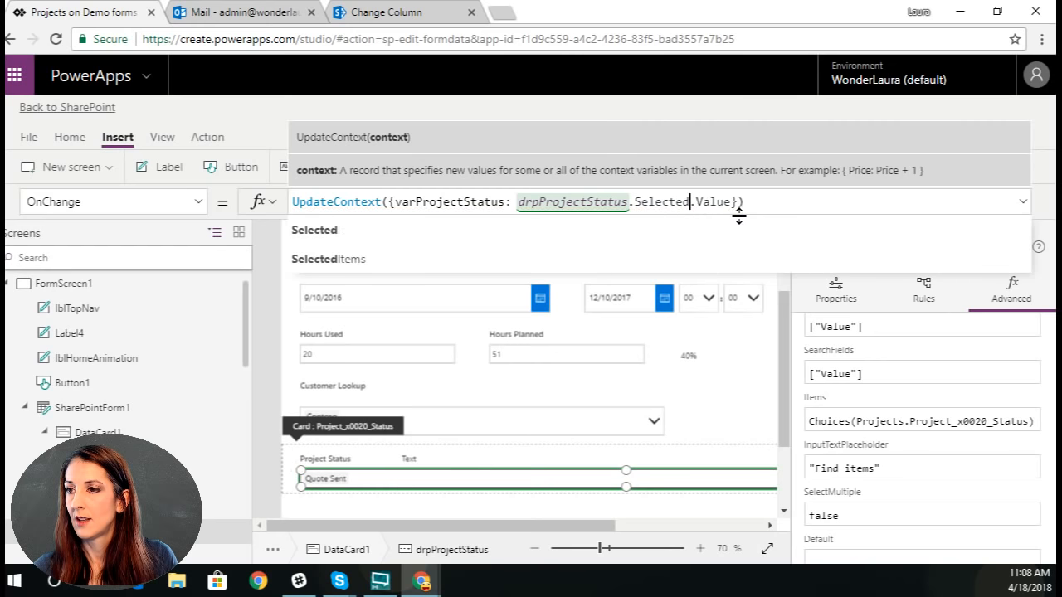
pyautogui.click(729, 206)
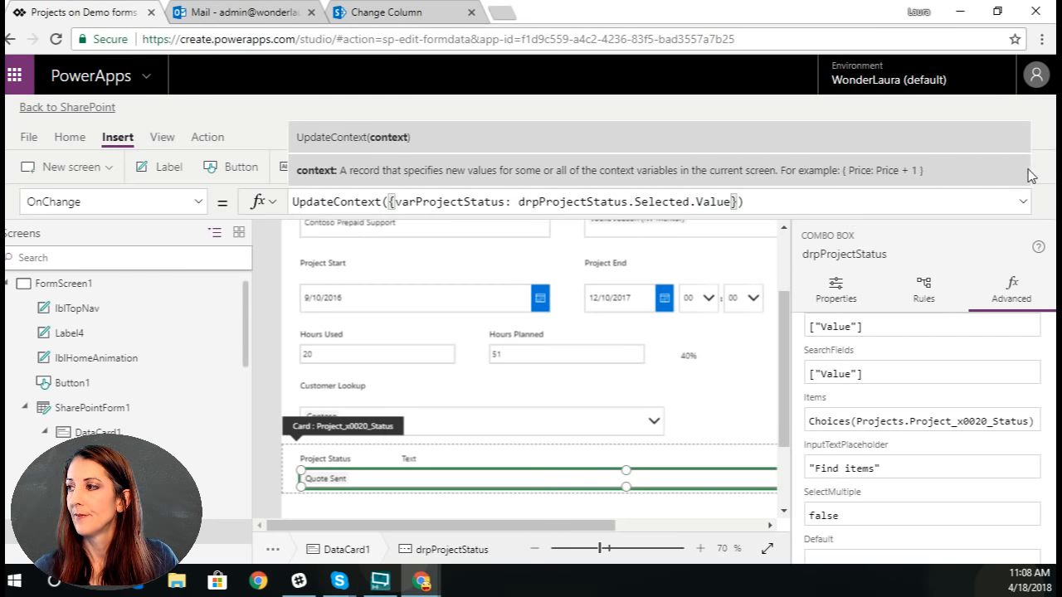
# Step: Preview the form again and try switching Project Status to Complete and back to Active
pyautogui.click(964, 137)
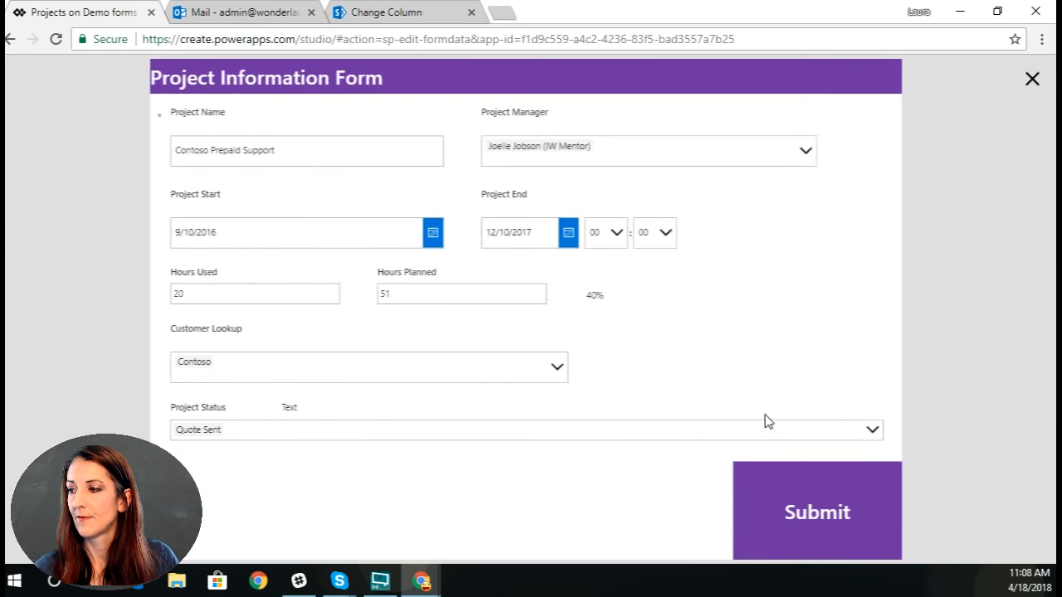
pyautogui.click(871, 429)
pyautogui.click(316, 514)
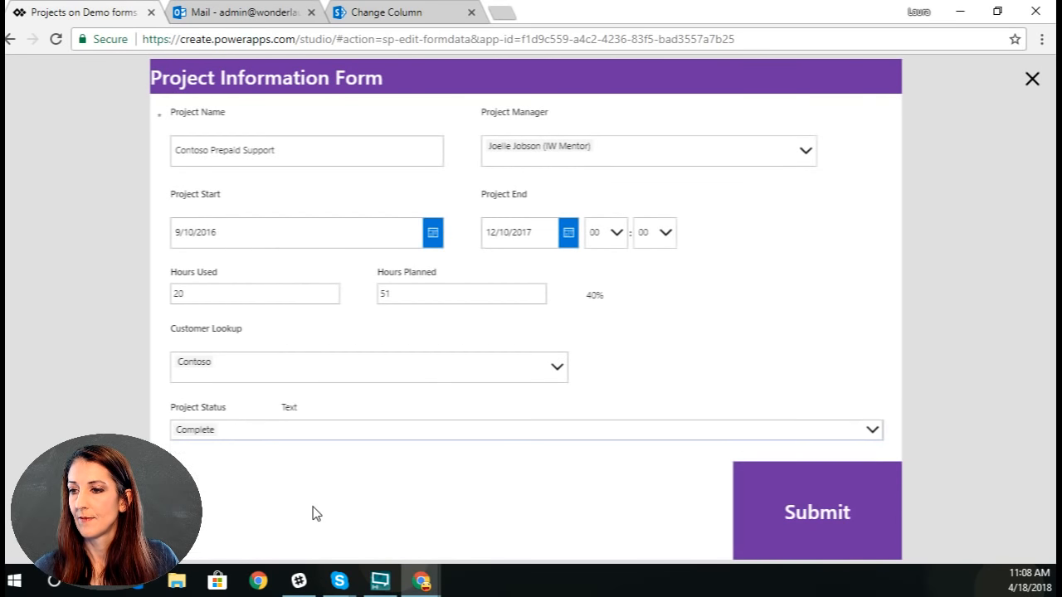
pyautogui.click(517, 429)
pyautogui.click(274, 490)
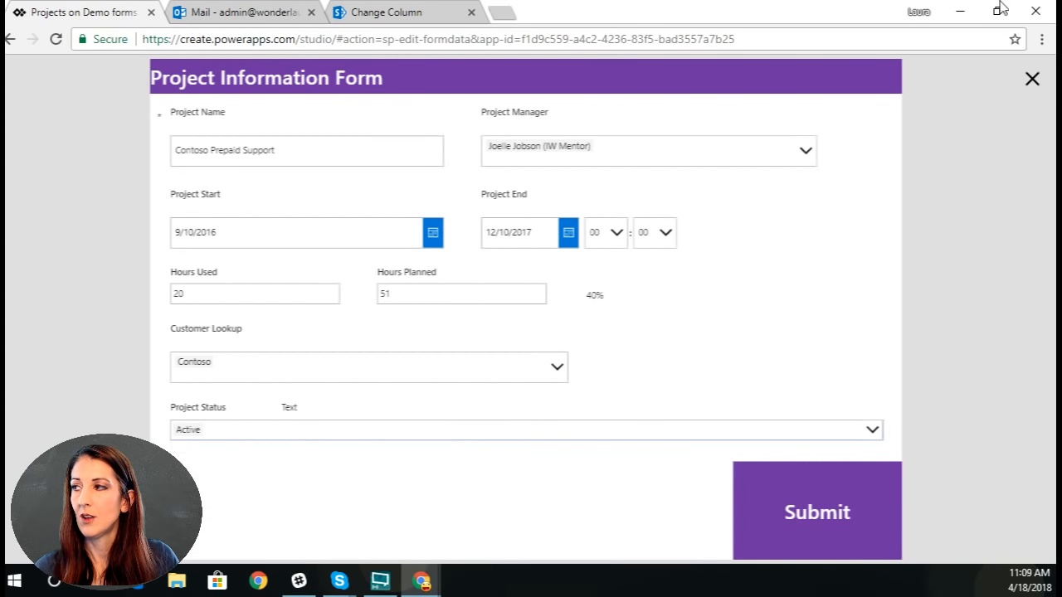
pyautogui.click(918, 11)
pyautogui.click(915, 10)
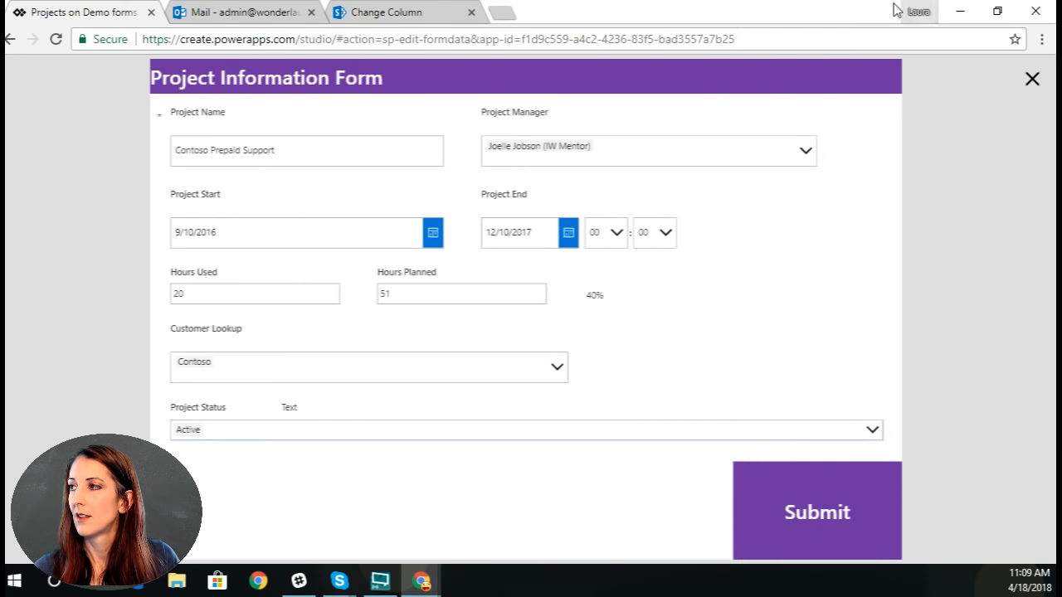